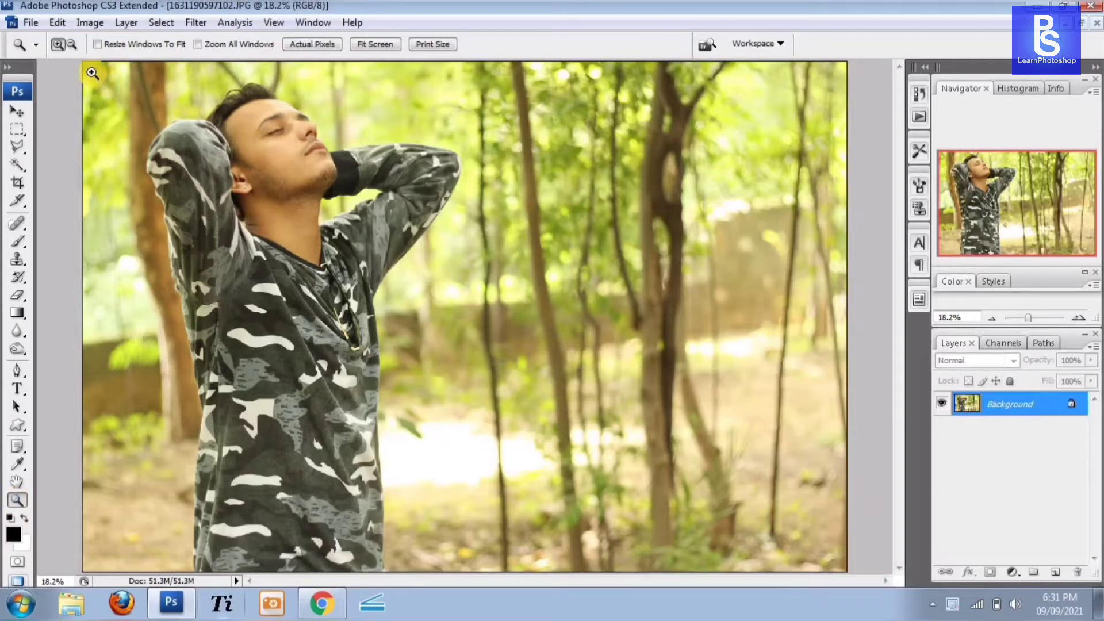
Adjust the photo's RGB input levels to a black point of 24, a midtone of 1.08 and a white point of 249
{"action": "left_click_drag", "start_coordinate": [92, 72], "coordinate": [587, 355]}
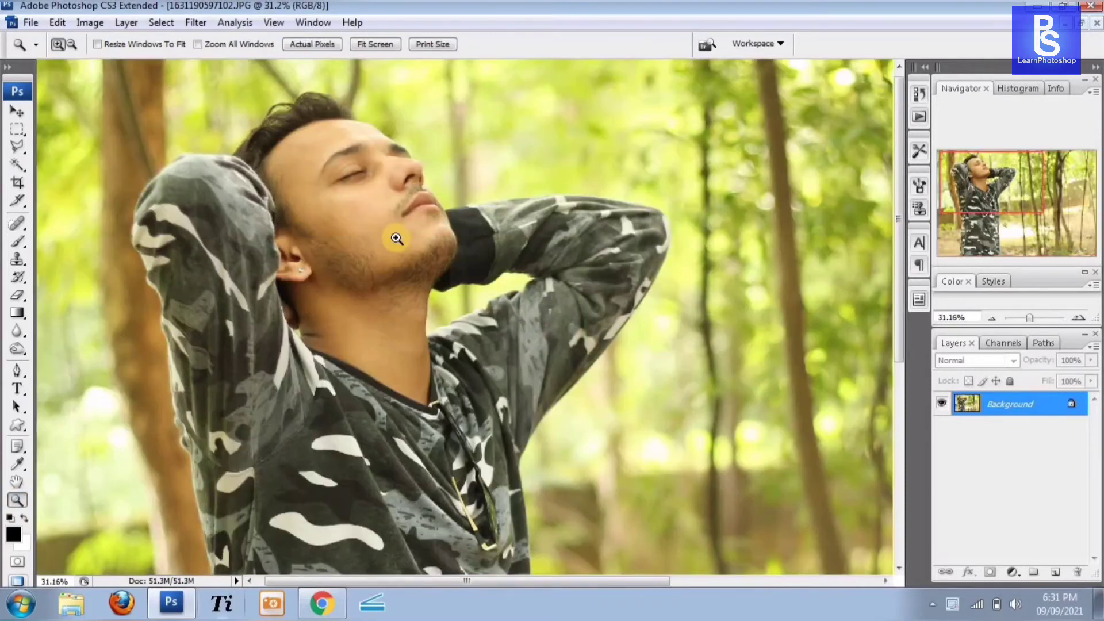
{"action": "key", "text": "ctrl+l"}
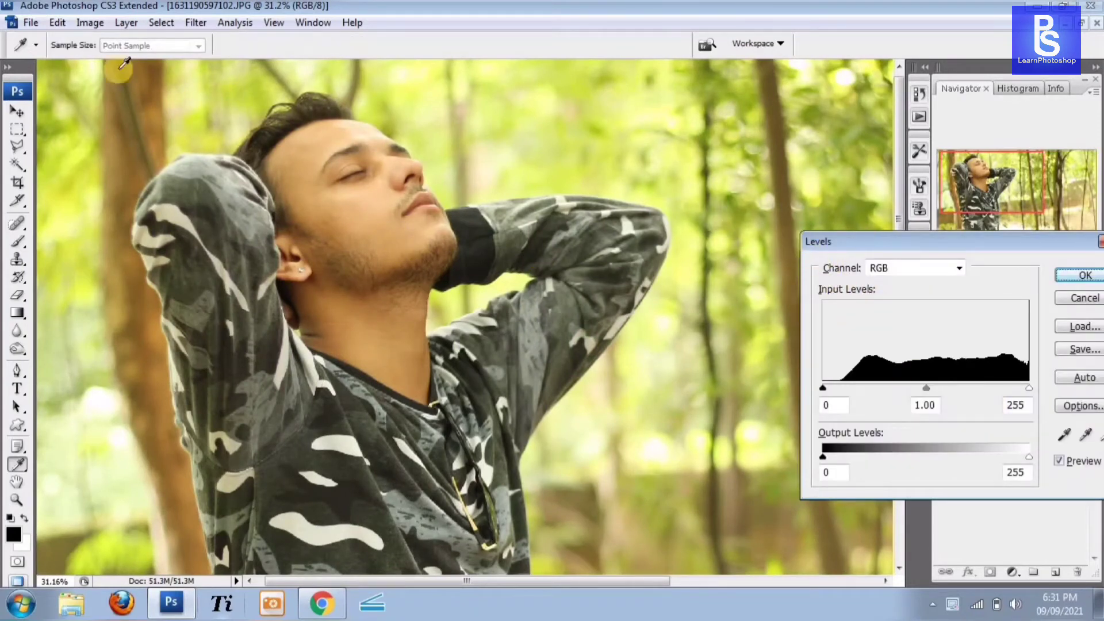
{"action": "key", "text": "Escape"}
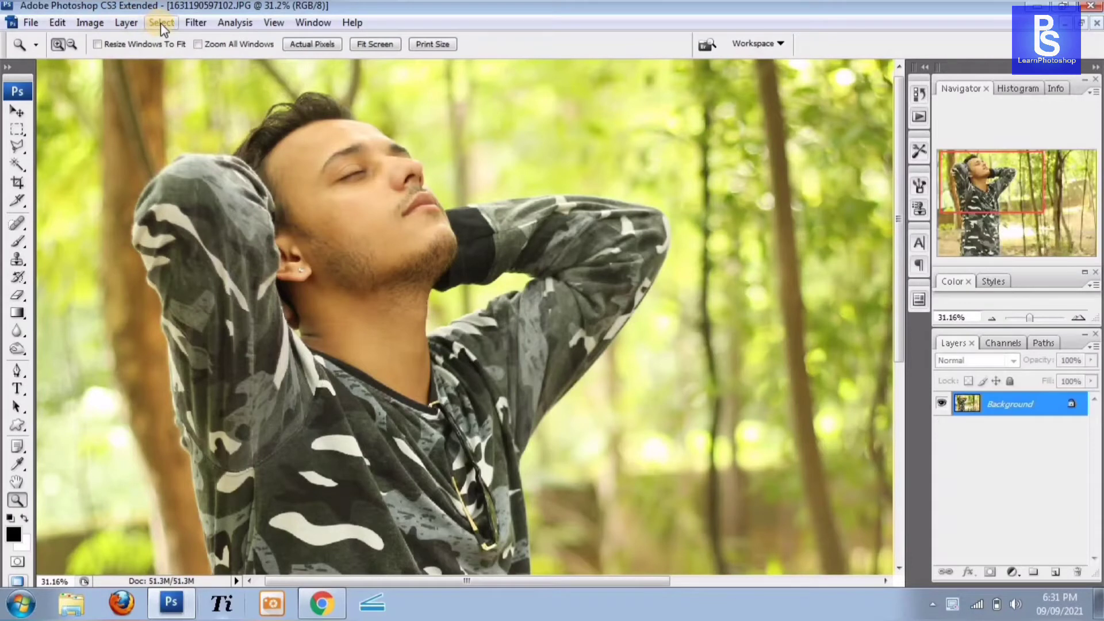
{"action": "left_click", "coordinate": [155, 23]}
{"action": "left_click", "coordinate": [90, 23]}
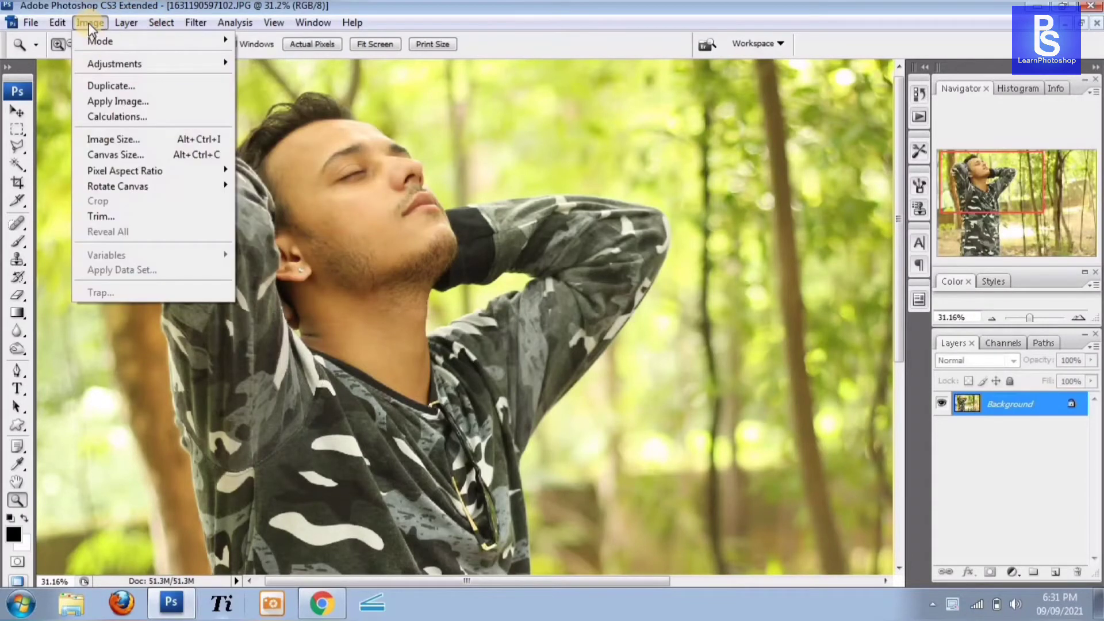
{"action": "mouse_move", "coordinate": [87, 63]}
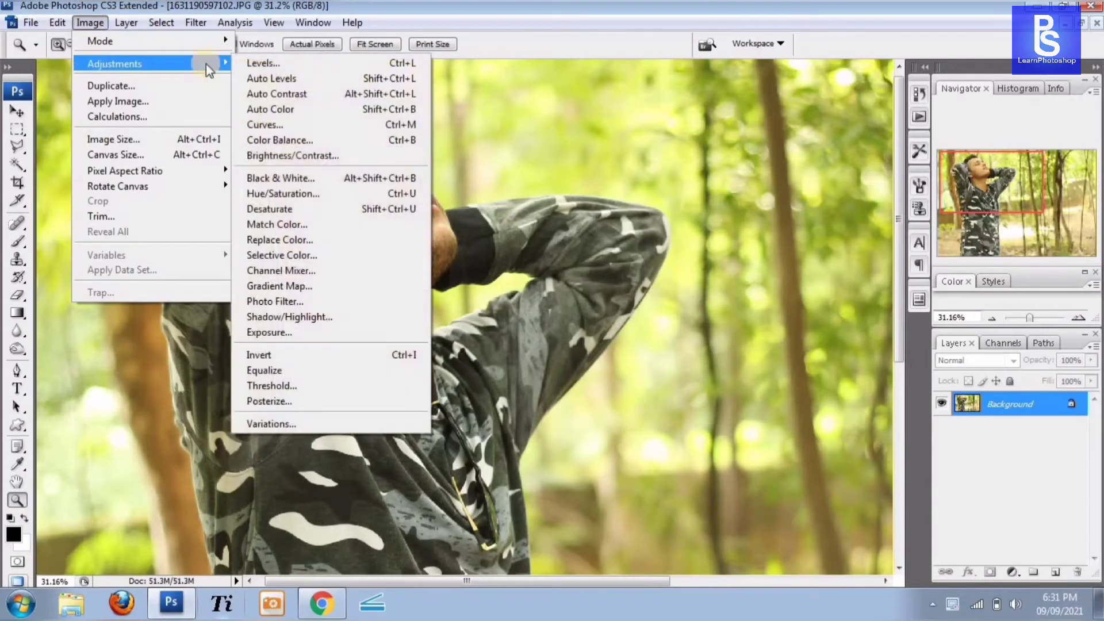
{"action": "left_click", "coordinate": [351, 62]}
{"action": "left_click_drag", "start_coordinate": [826, 390], "coordinate": [842, 391]}
{"action": "left_click_drag", "start_coordinate": [933, 388], "coordinate": [927, 389]}
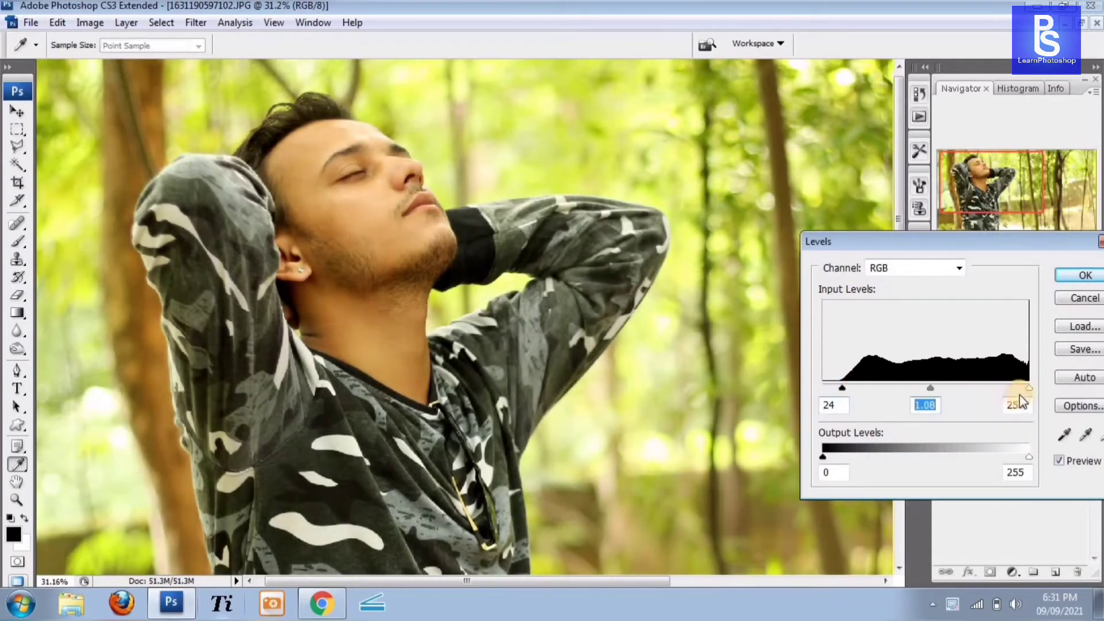
{"action": "left_click_drag", "start_coordinate": [1028, 388], "coordinate": [1024, 388]}
Lower the Blue channel's white input level to about 241 and apply the Levels adjustment
{"action": "left_click", "coordinate": [944, 269]}
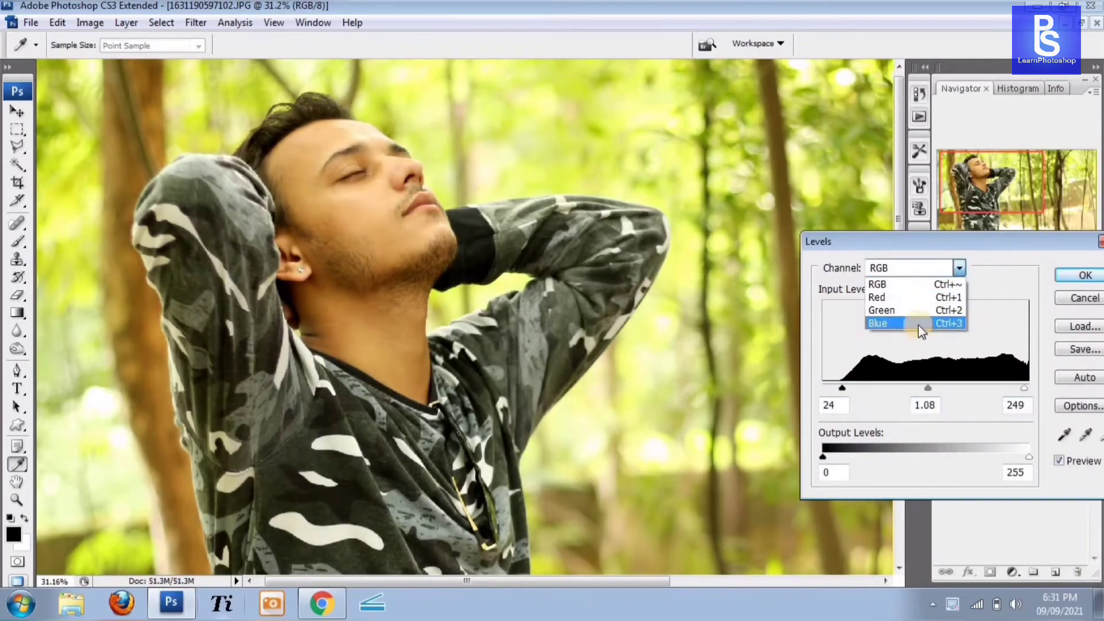
{"action": "left_click", "coordinate": [917, 322]}
{"action": "left_click_drag", "start_coordinate": [1029, 388], "coordinate": [1021, 388]}
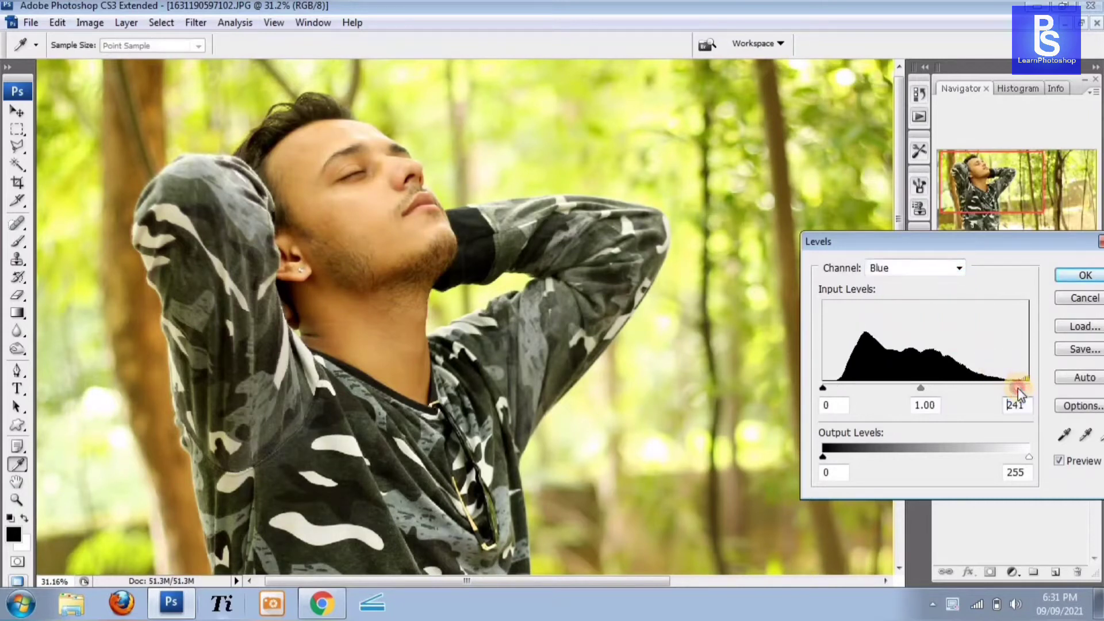
{"action": "left_click", "coordinate": [1062, 274]}
Shift the midtones slightly toward cyan with a Color Balance adjustment and apply it
{"action": "key", "text": "ctrl+b"}
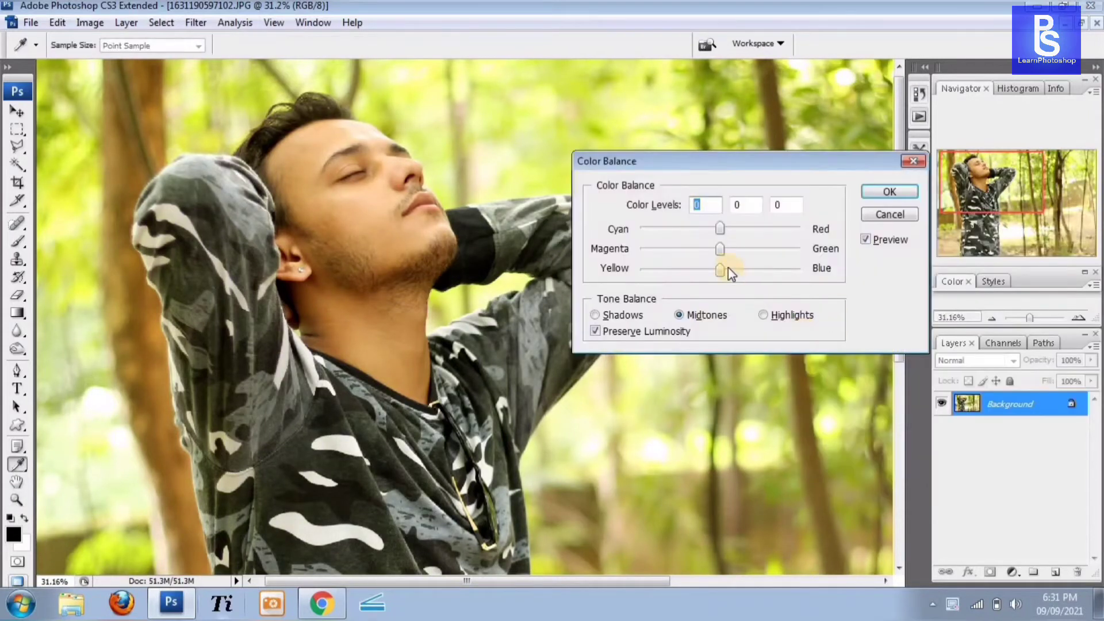
{"action": "left_click_drag", "start_coordinate": [710, 232], "coordinate": [708, 229]}
{"action": "left_click", "coordinate": [885, 193]}
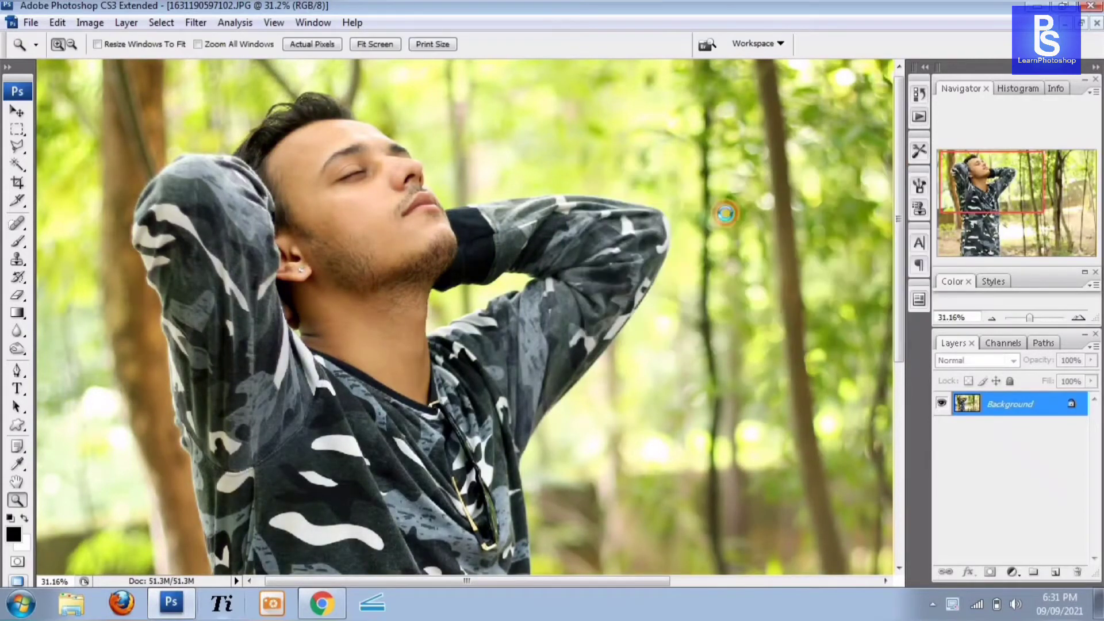
Deepen the photo's shadows with a further Levels adjustment by raising the RGB black input level slightly
{"action": "key", "text": "ctrl+l"}
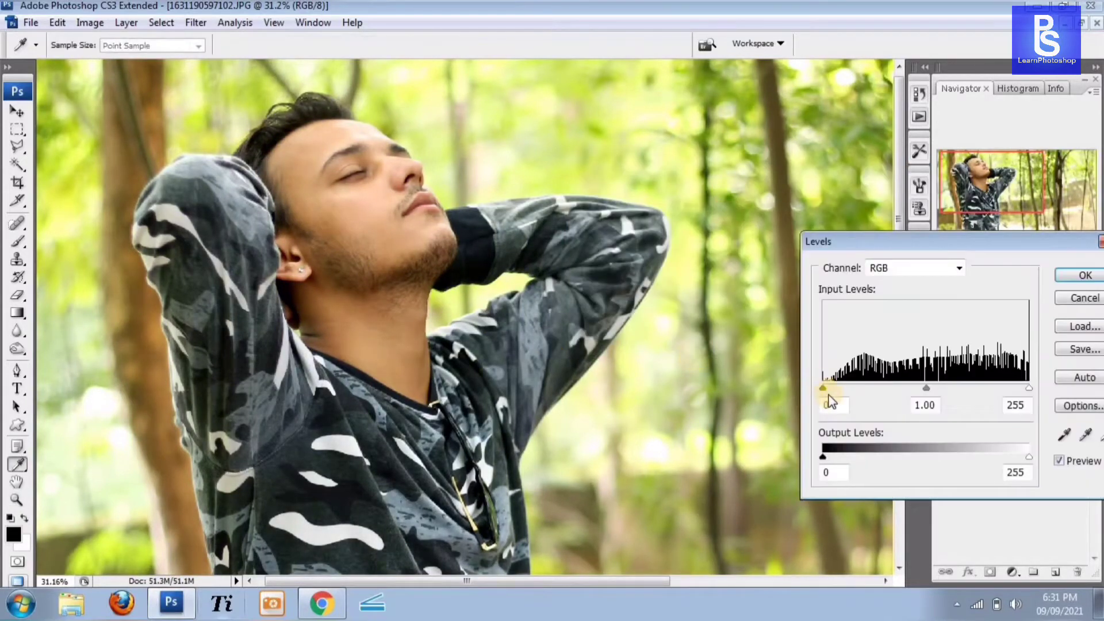
{"action": "left_click_drag", "start_coordinate": [838, 391], "coordinate": [837, 390]}
{"action": "left_click", "coordinate": [1065, 275]}
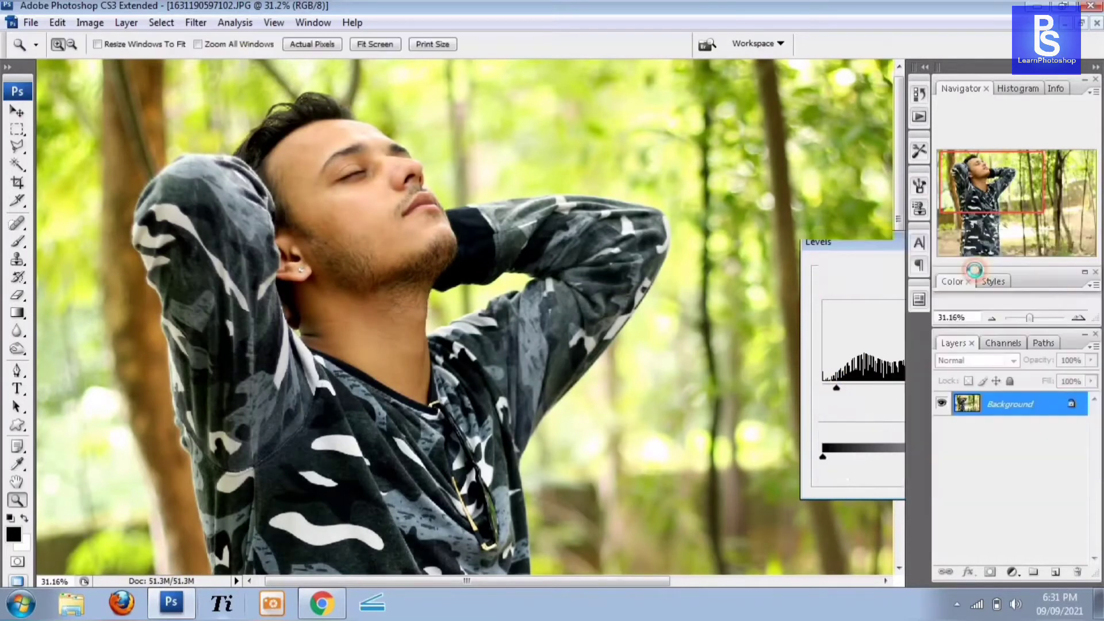
Start the Extract filter and set the edge highlighter's brush size to about 134 for covering the hair outline
{"action": "left_click", "coordinate": [190, 24]}
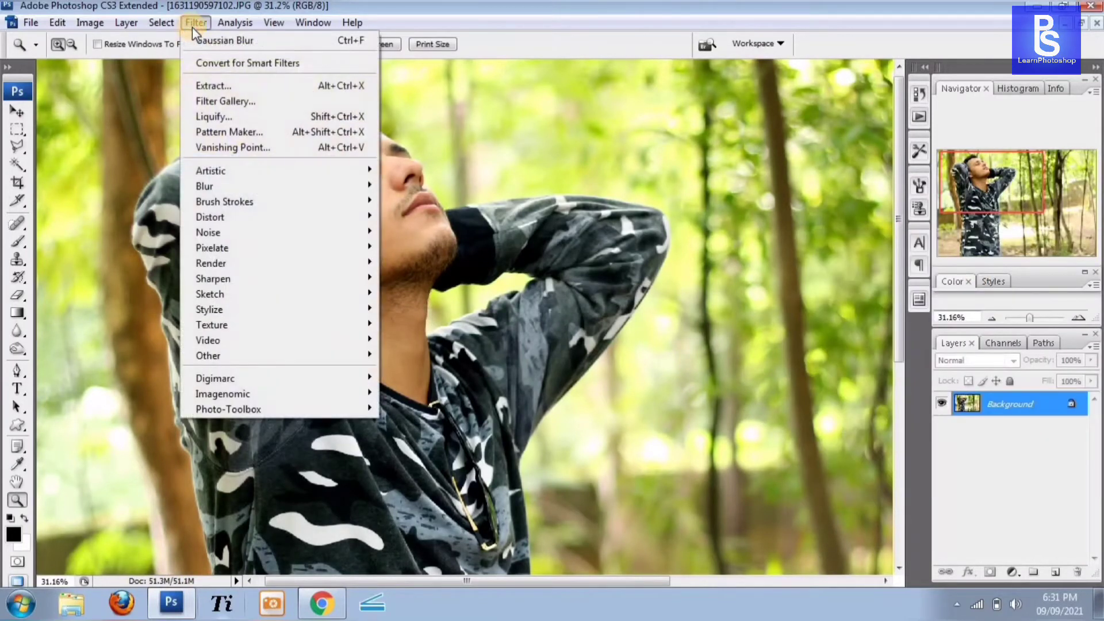
{"action": "left_click", "coordinate": [277, 84]}
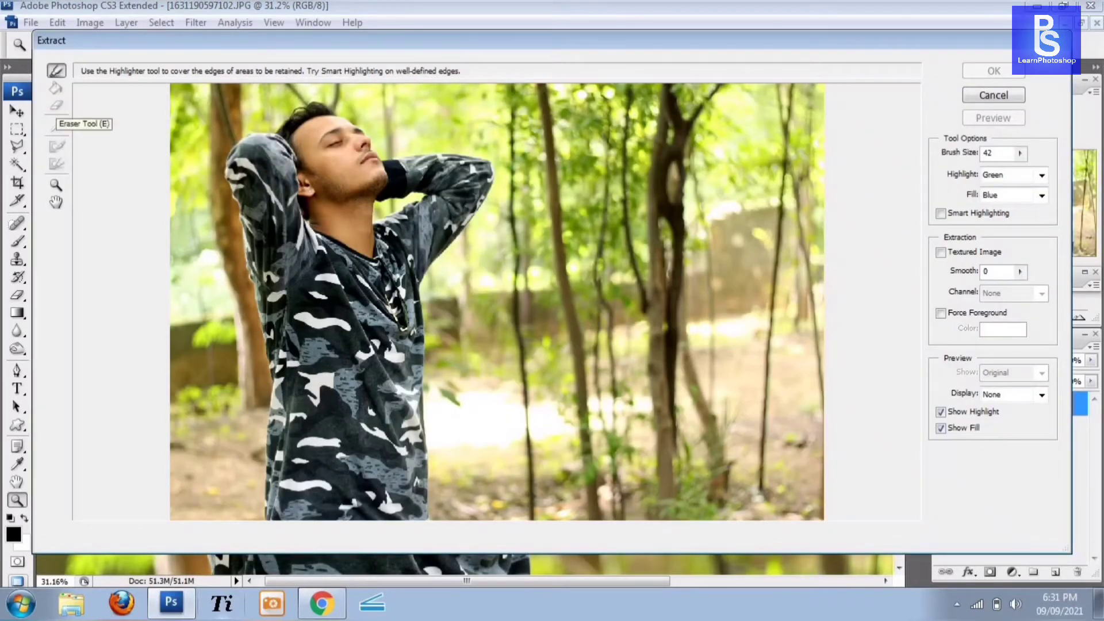
{"action": "left_click", "coordinate": [56, 184]}
{"action": "left_click", "coordinate": [398, 191]}
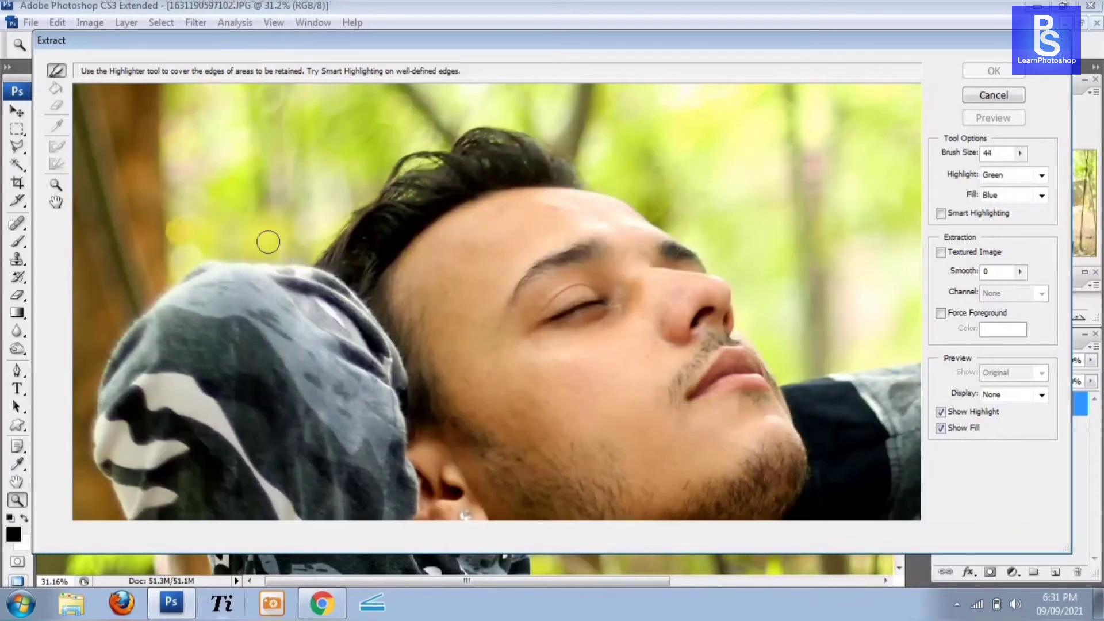
{"action": "key", "text": "]"}
{"action": "key", "text": "]"}
{"action": "key", "text": "]"}
{"action": "key", "text": "]"}
{"action": "key", "text": "]"}
{"action": "key", "text": "]"}
{"action": "key", "text": "]"}
{"action": "key", "text": "]"}
{"action": "key", "text": "]"}
{"action": "key", "text": "]"}
{"action": "key", "text": "]"}
{"action": "key", "text": "]"}
{"action": "key", "text": "]"}
{"action": "key", "text": "]"}
{"action": "key", "text": "]"}
{"action": "key", "text": "]"}
{"action": "key", "text": "]"}
{"action": "key", "text": "]"}
{"action": "key", "text": "]"}
{"action": "key", "text": "]"}
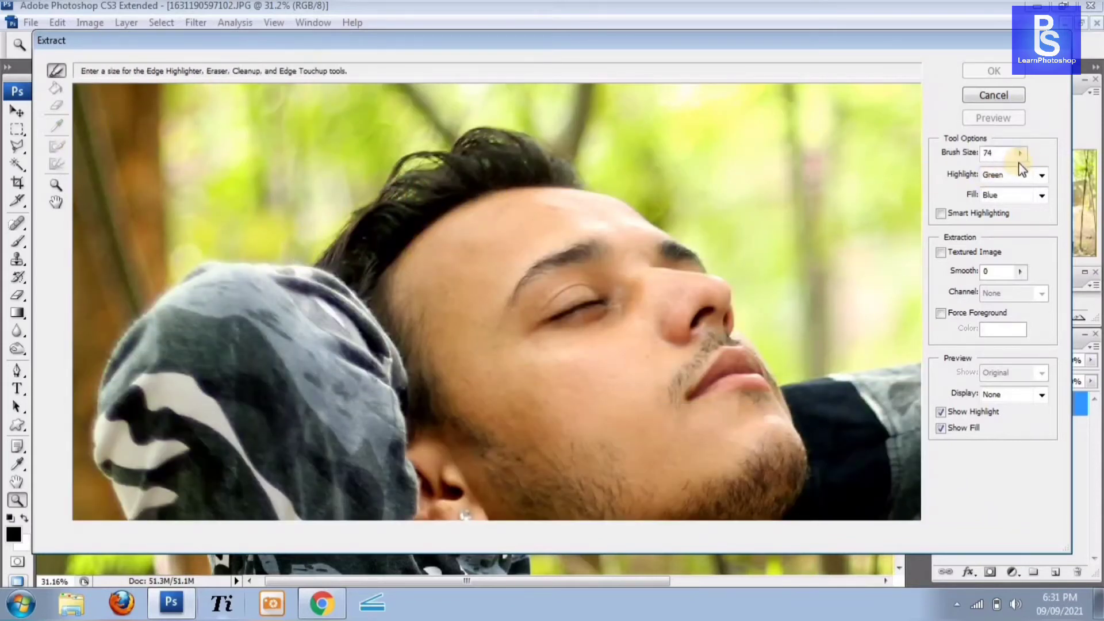
{"action": "left_click", "coordinate": [950, 172]}
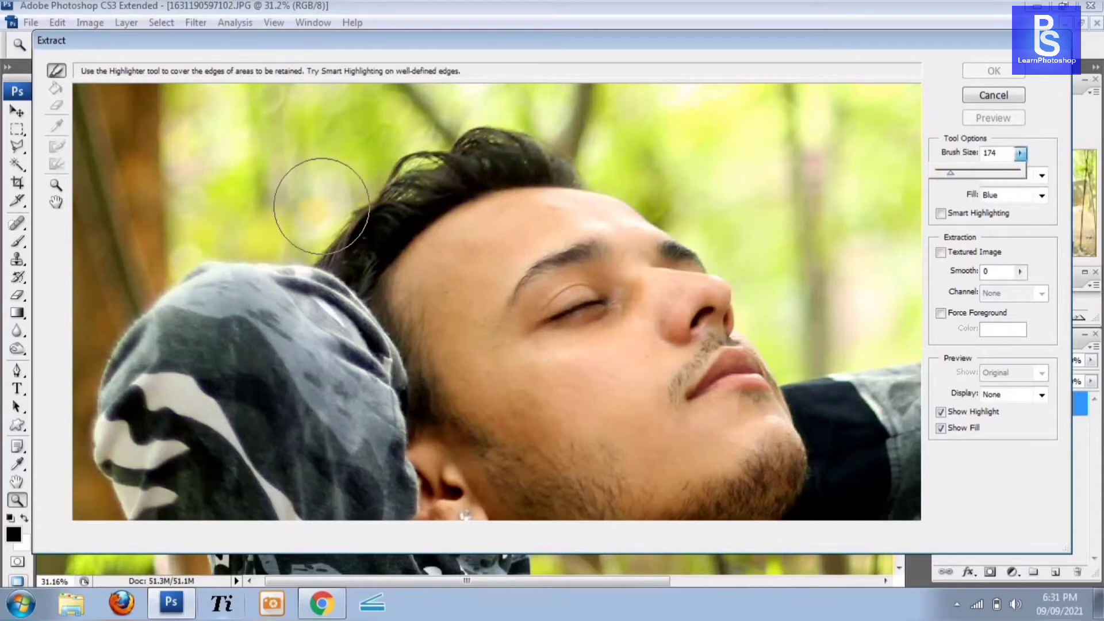
{"action": "left_click", "coordinate": [281, 229]}
{"action": "key", "text": "["}
{"action": "key", "text": "["}
{"action": "key", "text": "["}
{"action": "key", "text": "["}
{"action": "key", "text": "["}
{"action": "key", "text": "["}
{"action": "key", "text": "["}
{"action": "key", "text": "["}
{"action": "key", "text": "["}
{"action": "key", "text": "["}
{"action": "key", "text": "["}
{"action": "key", "text": "["}
{"action": "key", "text": "["}
{"action": "key", "text": "["}
{"action": "key", "text": "["}
{"action": "key", "text": "["}
{"action": "key", "text": "["}
{"action": "key", "text": "["}
{"action": "key", "text": "["}
{"action": "key", "text": "["}
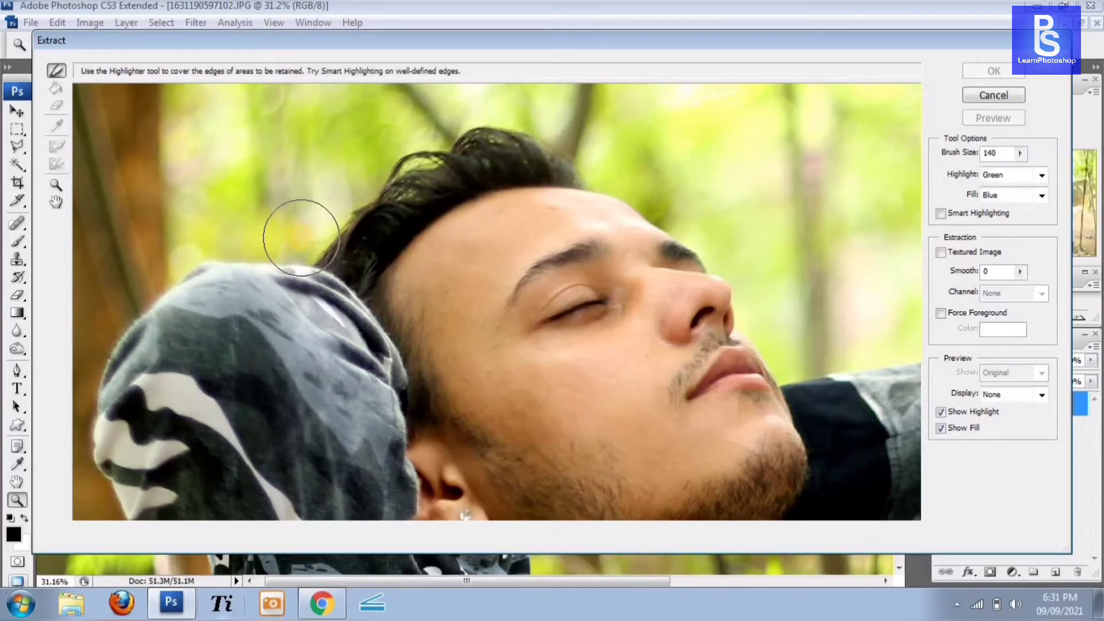
Highlight the upper hair edge and extend the band across the background to the photo's left and top borders
{"action": "mouse_move", "coordinate": [294, 234]}
{"action": "left_mouse_down"}
{"action": "mouse_move", "coordinate": [328, 185]}
{"action": "mouse_move", "coordinate": [420, 116]}
{"action": "mouse_move", "coordinate": [411, 136]}
{"action": "mouse_move", "coordinate": [523, 99]}
{"action": "mouse_move", "coordinate": [621, 160]}
{"action": "left_mouse_up"}
{"action": "left_click_drag", "start_coordinate": [323, 283], "coordinate": [265, 282]}
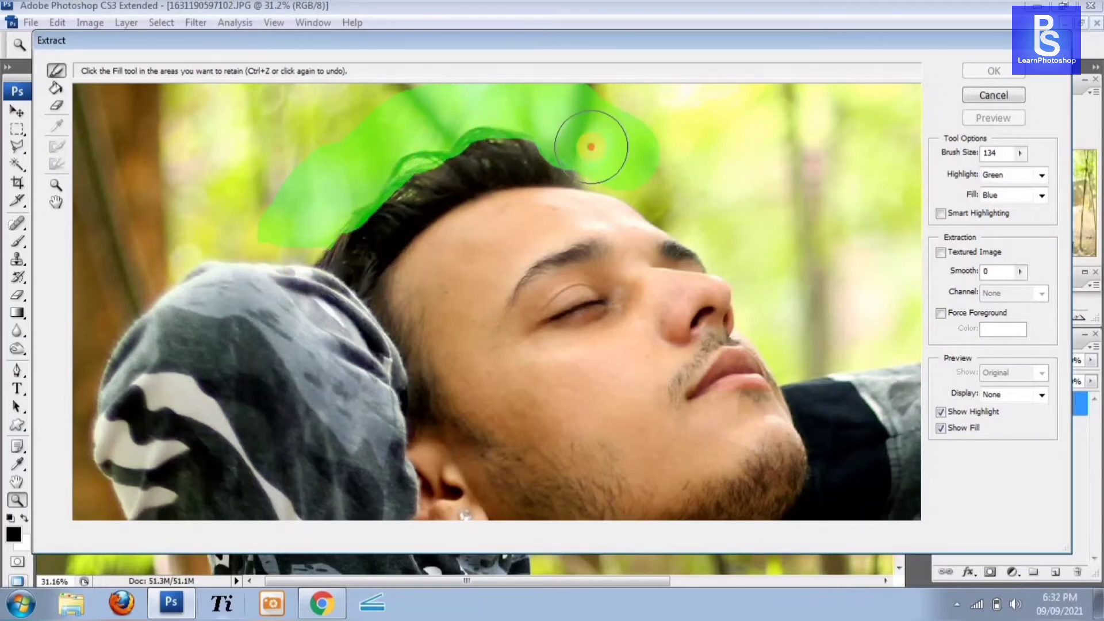
{"action": "left_click_drag", "start_coordinate": [596, 151], "coordinate": [640, 149]}
{"action": "key", "text": "ctrl+0"}
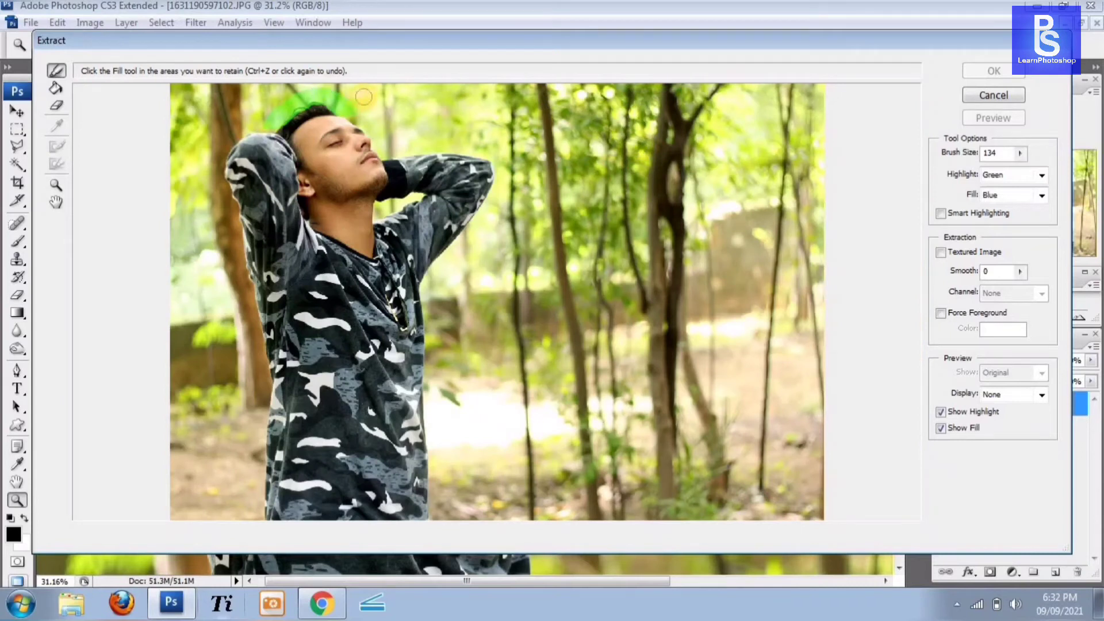
{"action": "left_click_drag", "start_coordinate": [420, 91], "coordinate": [44, 175]}
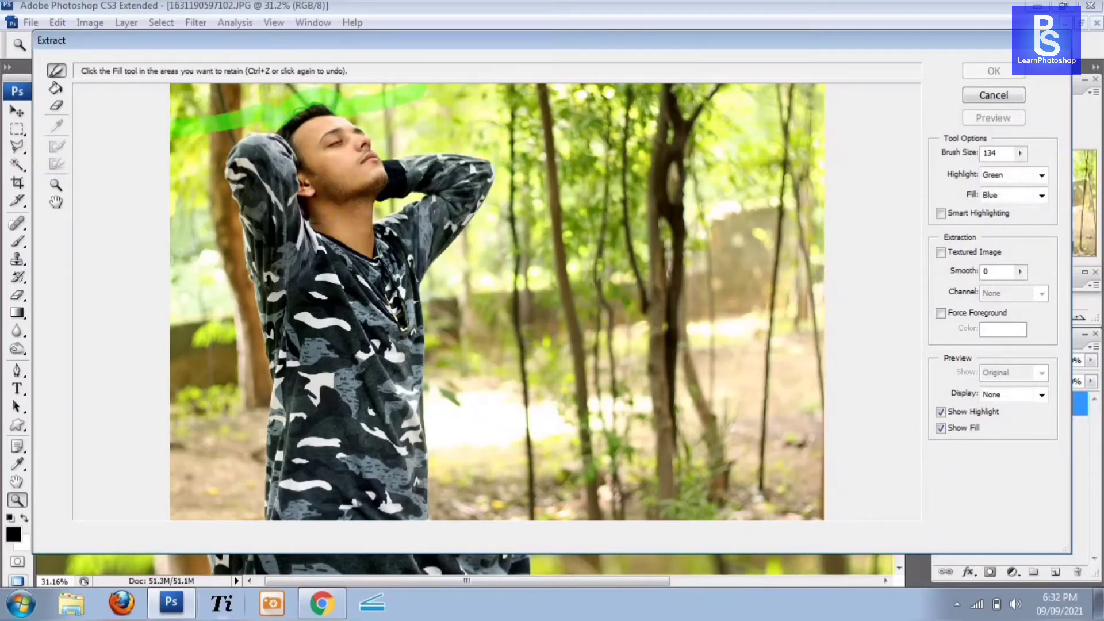
Fill the area below the highlighted band as the region to keep and apply the extraction
{"action": "left_click", "coordinate": [55, 87]}
{"action": "left_click", "coordinate": [424, 219]}
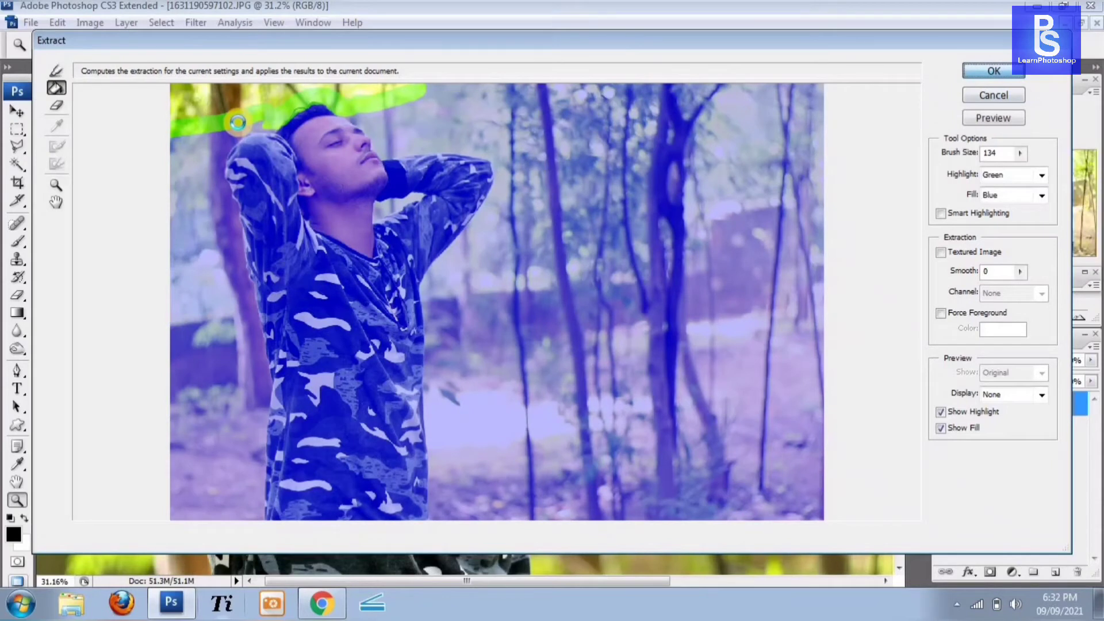
{"action": "left_click", "coordinate": [994, 71]}
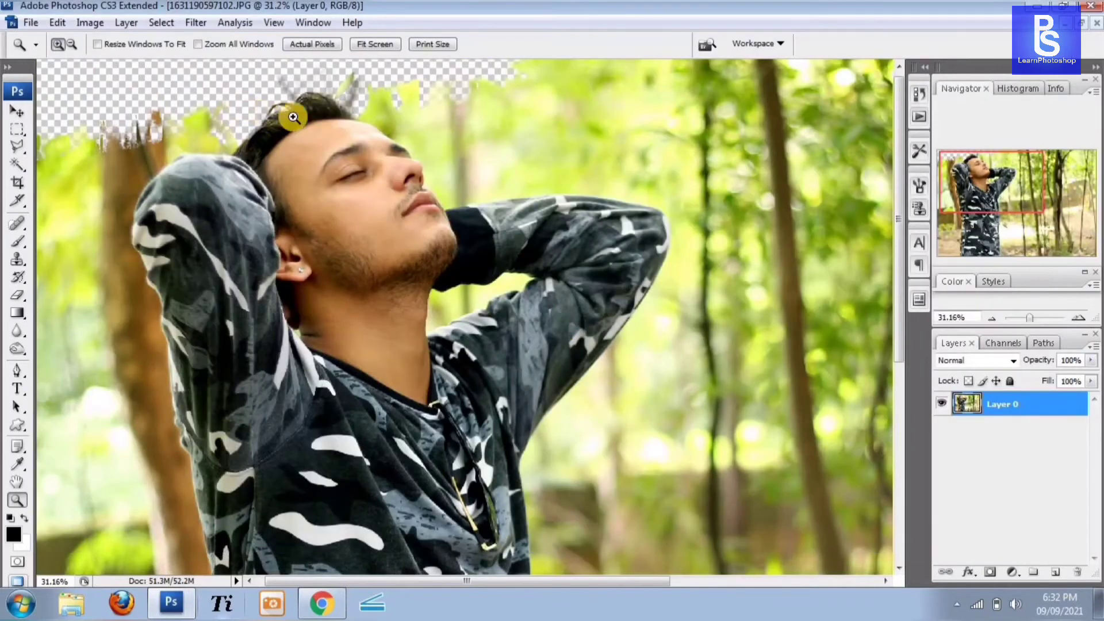
Begin a Pen tool path at the top of the hair and trace the hairline to the forehead
{"action": "left_click_drag", "start_coordinate": [378, 164], "coordinate": [537, 294]}
{"action": "left_click_drag", "start_coordinate": [345, 308], "coordinate": [498, 396]}
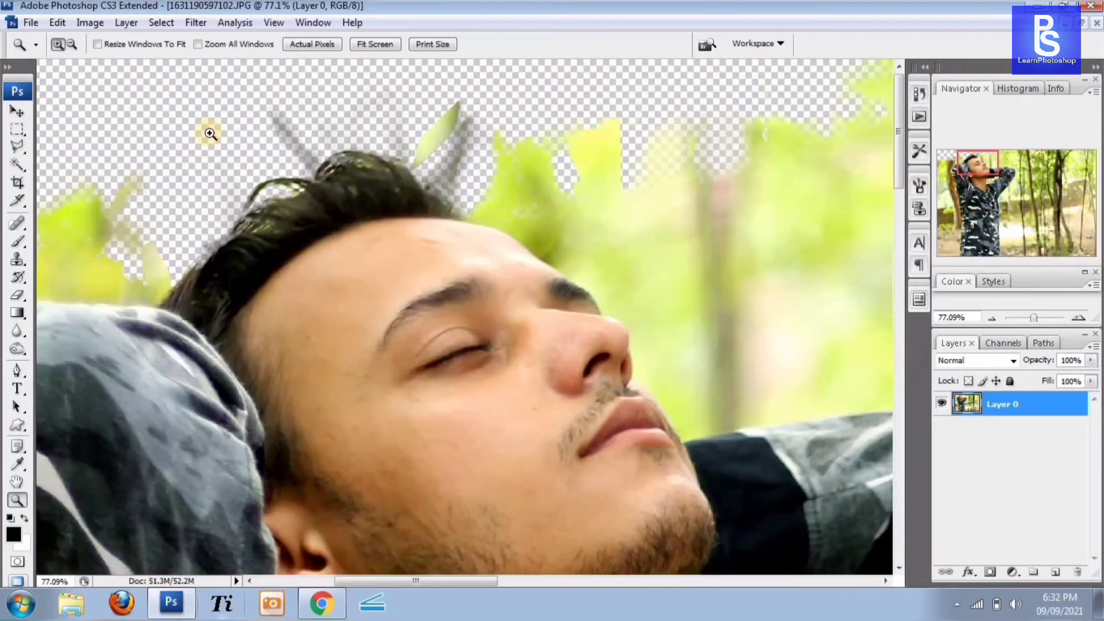
{"action": "left_click_drag", "start_coordinate": [208, 132], "coordinate": [624, 426]}
{"action": "key", "text": "p"}
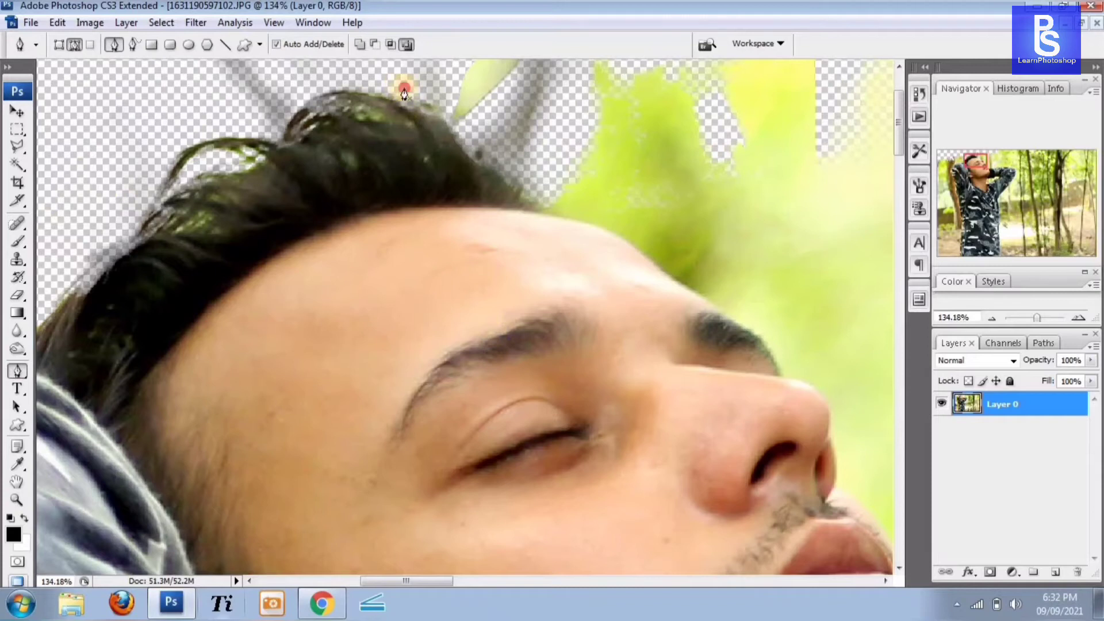
{"action": "left_click", "coordinate": [444, 121]}
{"action": "left_click_drag", "start_coordinate": [499, 166], "coordinate": [519, 181]}
{"action": "scroll", "coordinate": [592, 237], "scroll_direction": "up", "scroll_amount": 3}
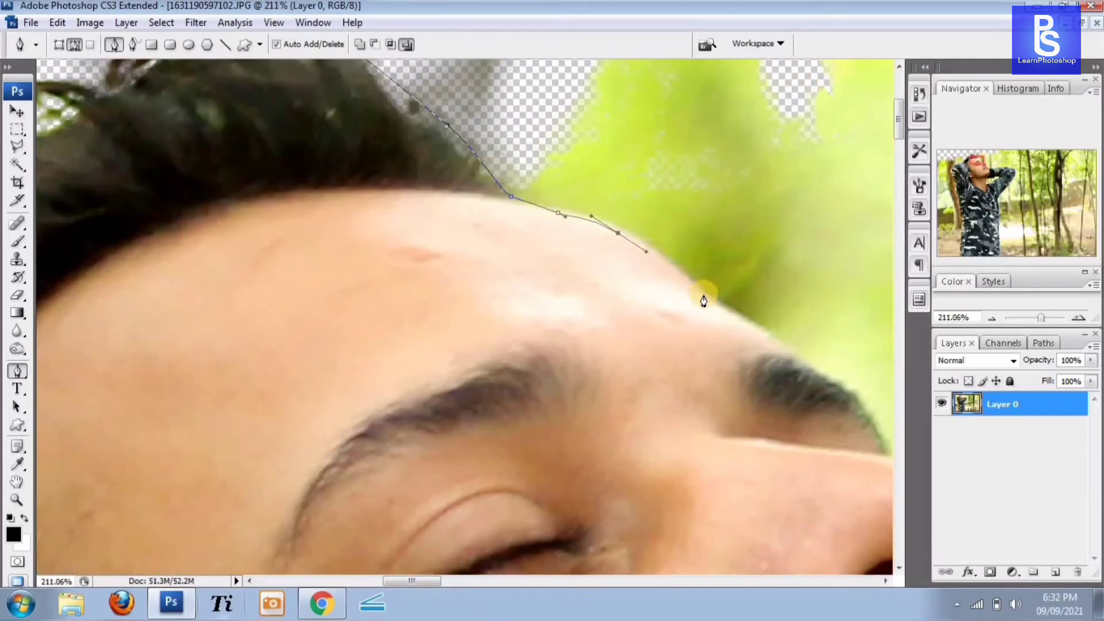
Continue the pen path along the forehead and over the far eyebrow to the tip of the nose
{"action": "left_click_drag", "start_coordinate": [703, 295], "coordinate": [729, 311]}
{"action": "left_click_drag", "start_coordinate": [729, 311], "coordinate": [447, 169]}
{"action": "left_click_drag", "start_coordinate": [495, 198], "coordinate": [532, 223]}
{"action": "left_click_drag", "start_coordinate": [576, 262], "coordinate": [591, 281]}
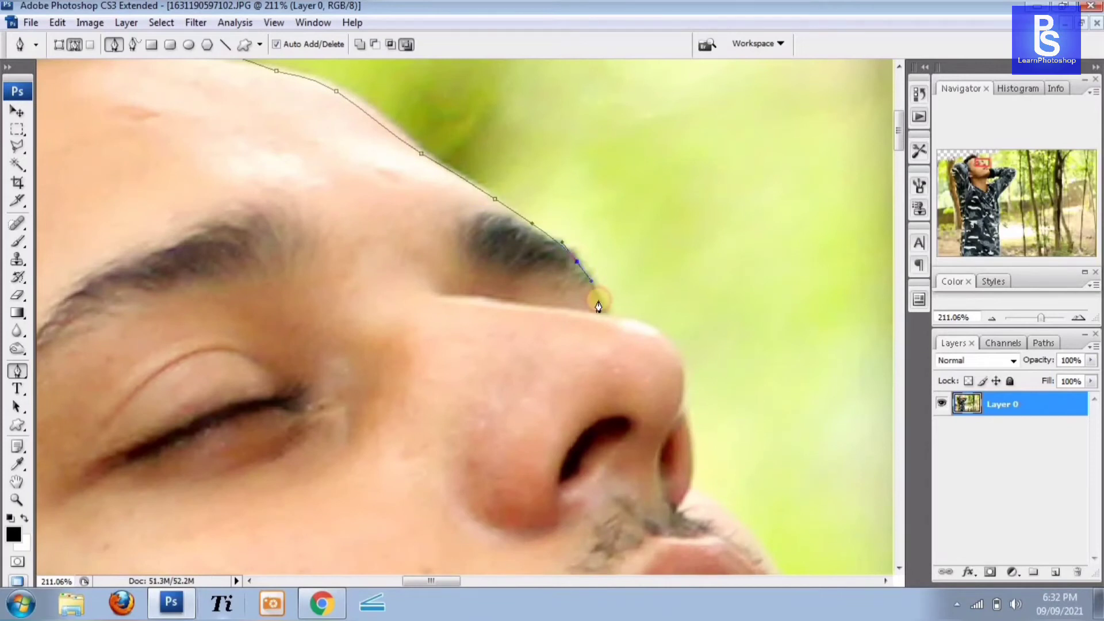
{"action": "left_click_drag", "start_coordinate": [672, 345], "coordinate": [688, 371]}
{"action": "left_click_drag", "start_coordinate": [689, 374], "coordinate": [653, 65]}
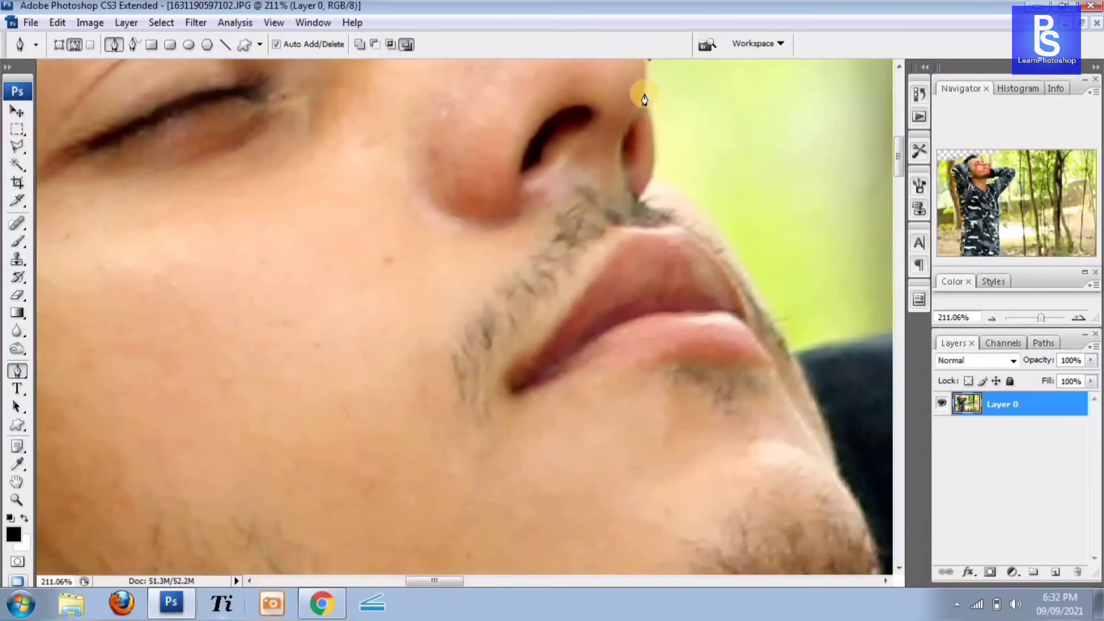
Trace the pen path down from the nose past the lips to the sleeve's black cuff
{"action": "left_click_drag", "start_coordinate": [652, 133], "coordinate": [655, 178]}
{"action": "left_click_drag", "start_coordinate": [742, 273], "coordinate": [565, 161]}
{"action": "left_click_drag", "start_coordinate": [639, 159], "coordinate": [253, 196]}
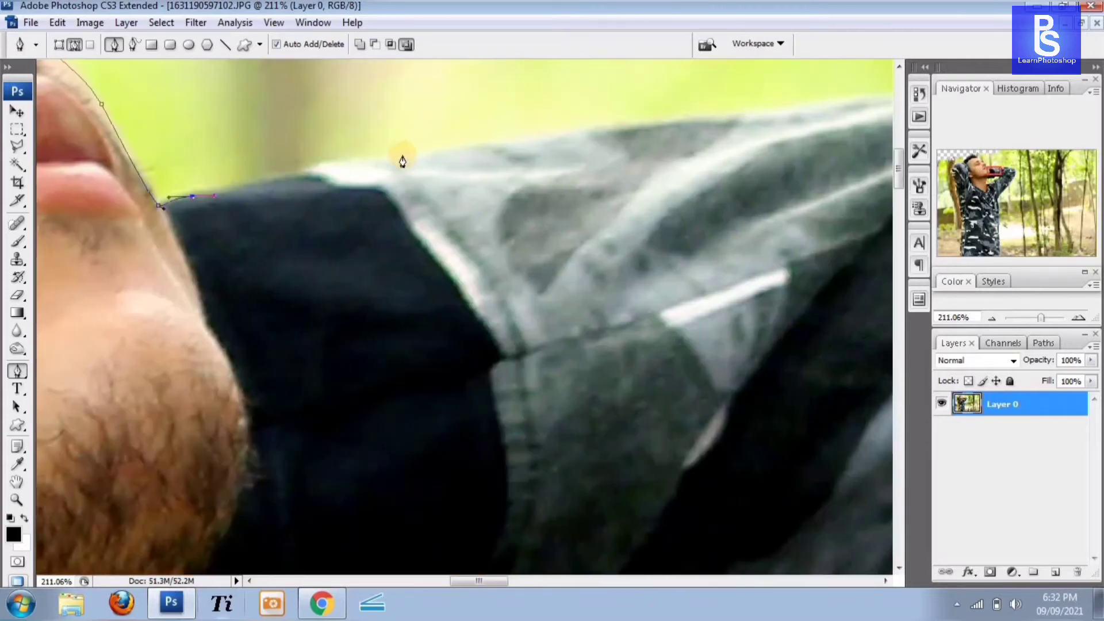
Trace the pen path along the upper edge of the raised camouflage sleeve toward the elbow
{"action": "left_click_drag", "start_coordinate": [418, 153], "coordinate": [440, 151]}
{"action": "left_click_drag", "start_coordinate": [542, 146], "coordinate": [172, 175]}
{"action": "mouse_move", "coordinate": [332, 151]}
{"action": "left_mouse_down"}
{"action": "mouse_move", "coordinate": [409, 139]}
{"action": "mouse_move", "coordinate": [319, 160]}
{"action": "left_mouse_up"}
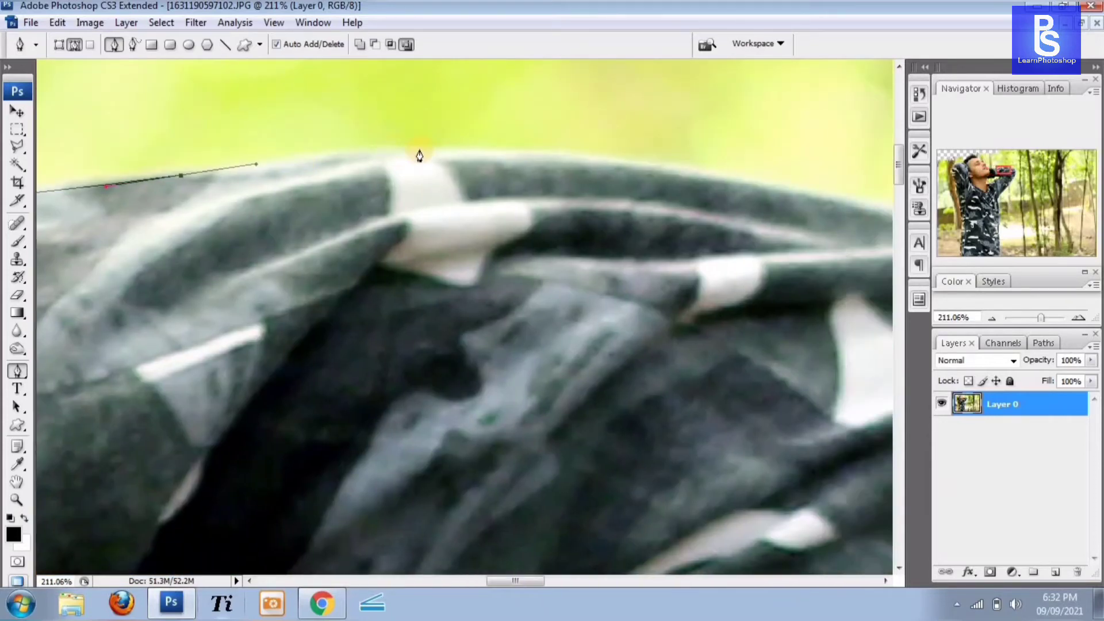
{"action": "left_click_drag", "start_coordinate": [420, 148], "coordinate": [556, 150]}
{"action": "left_click_drag", "start_coordinate": [575, 154], "coordinate": [324, 161]}
{"action": "left_click_drag", "start_coordinate": [538, 203], "coordinate": [639, 229]}
{"action": "left_click_drag", "start_coordinate": [646, 232], "coordinate": [440, 178]}
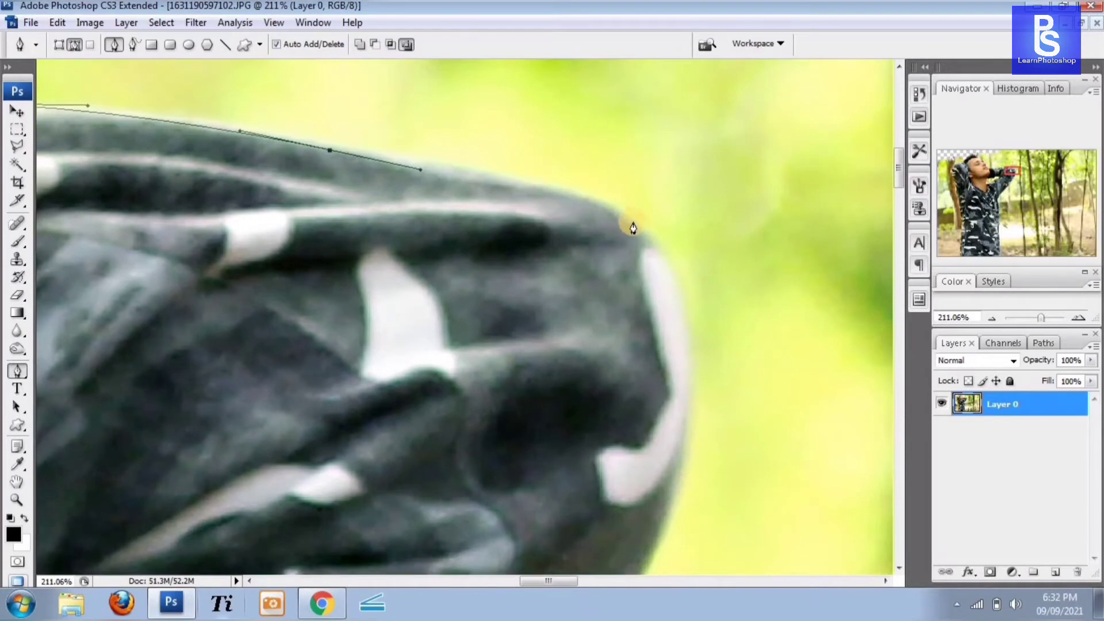
Carry the pen path around the elbow and onto the underside of the sleeve
{"action": "left_click_drag", "start_coordinate": [636, 231], "coordinate": [670, 266]}
{"action": "left_click_drag", "start_coordinate": [673, 409], "coordinate": [651, 254]}
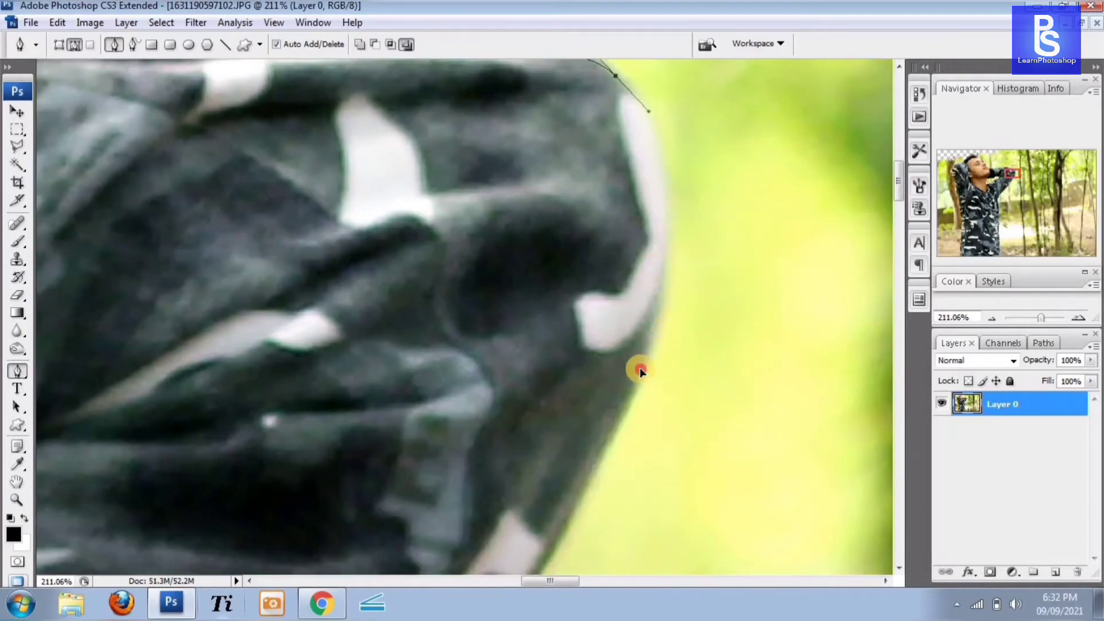
{"action": "left_click_drag", "start_coordinate": [641, 368], "coordinate": [592, 451]}
{"action": "left_click_drag", "start_coordinate": [560, 496], "coordinate": [636, 224]}
{"action": "left_click_drag", "start_coordinate": [570, 359], "coordinate": [549, 390]}
{"action": "left_click", "coordinate": [528, 406]}
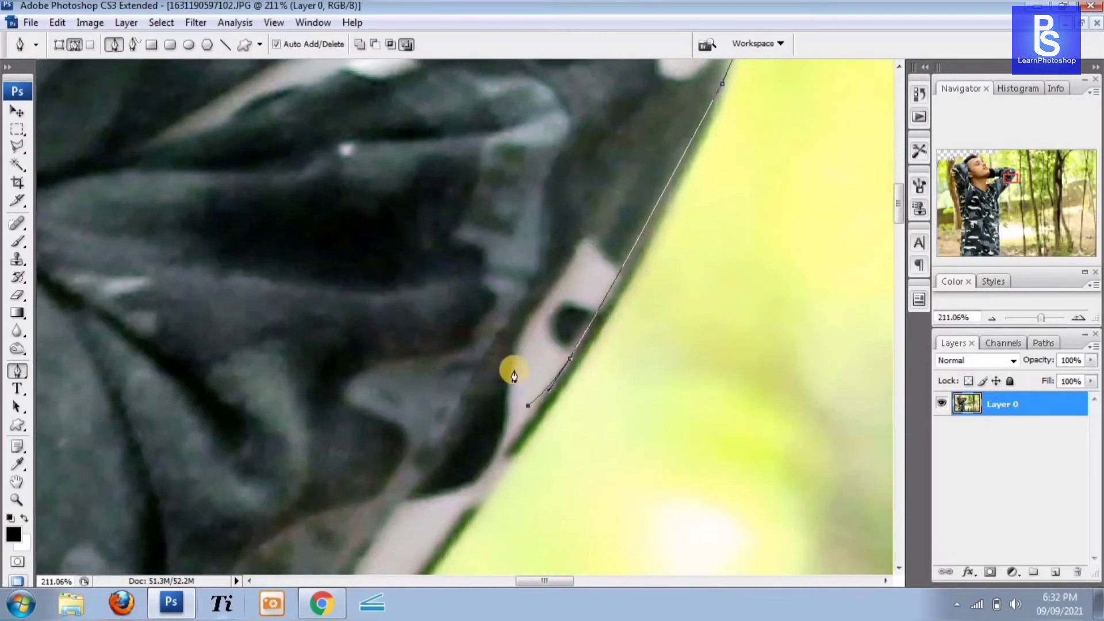
Continue the pen path down the sleeve's underside to the armpit area
{"action": "left_click_drag", "start_coordinate": [409, 547], "coordinate": [643, 202]}
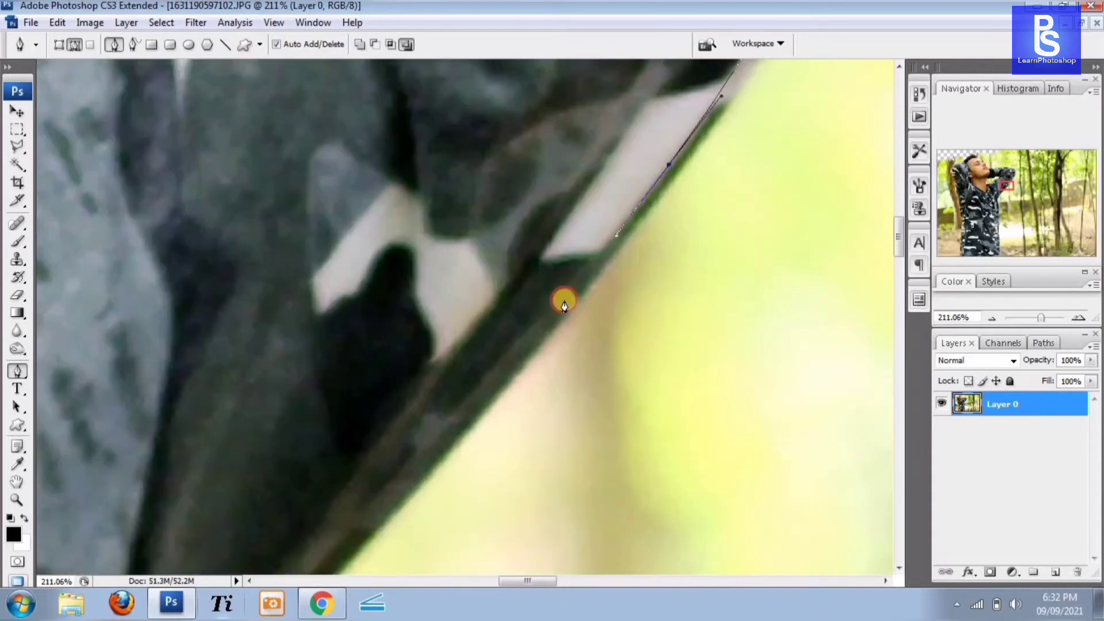
{"action": "left_click_drag", "start_coordinate": [564, 300], "coordinate": [524, 360]}
{"action": "left_click_drag", "start_coordinate": [468, 391], "coordinate": [675, 93]}
{"action": "left_click_drag", "start_coordinate": [521, 291], "coordinate": [485, 332]}
{"action": "left_click_drag", "start_coordinate": [433, 380], "coordinate": [525, 234]}
{"action": "left_click_drag", "start_coordinate": [483, 282], "coordinate": [401, 395]}
Continue the pen path past the armpit and down the upper side of the camouflage shirt
{"action": "left_click_drag", "start_coordinate": [386, 419], "coordinate": [534, 91]}
{"action": "left_click_drag", "start_coordinate": [486, 201], "coordinate": [469, 232]}
{"action": "left_click_drag", "start_coordinate": [453, 267], "coordinate": [440, 140]}
{"action": "left_click_drag", "start_coordinate": [460, 214], "coordinate": [474, 259]}
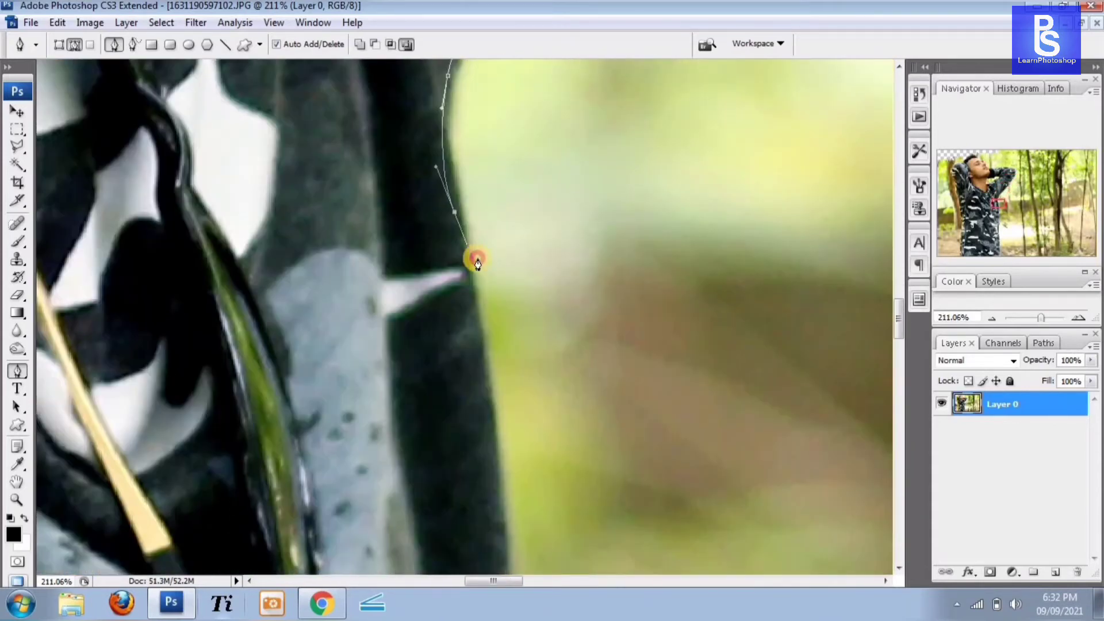
{"action": "left_click_drag", "start_coordinate": [467, 450], "coordinate": [489, 213]}
{"action": "left_click_drag", "start_coordinate": [522, 306], "coordinate": [532, 121]}
{"action": "left_click_drag", "start_coordinate": [534, 266], "coordinate": [536, 364]}
{"action": "left_click_drag", "start_coordinate": [537, 462], "coordinate": [539, 329]}
Extend the pen path down the shirt's front side along the waist toward the hem
{"action": "left_click_drag", "start_coordinate": [515, 502], "coordinate": [524, 155]}
{"action": "left_click_drag", "start_coordinate": [530, 292], "coordinate": [534, 368]}
{"action": "left_click_drag", "start_coordinate": [540, 423], "coordinate": [527, 11]}
{"action": "left_click_drag", "start_coordinate": [540, 218], "coordinate": [554, 298]}
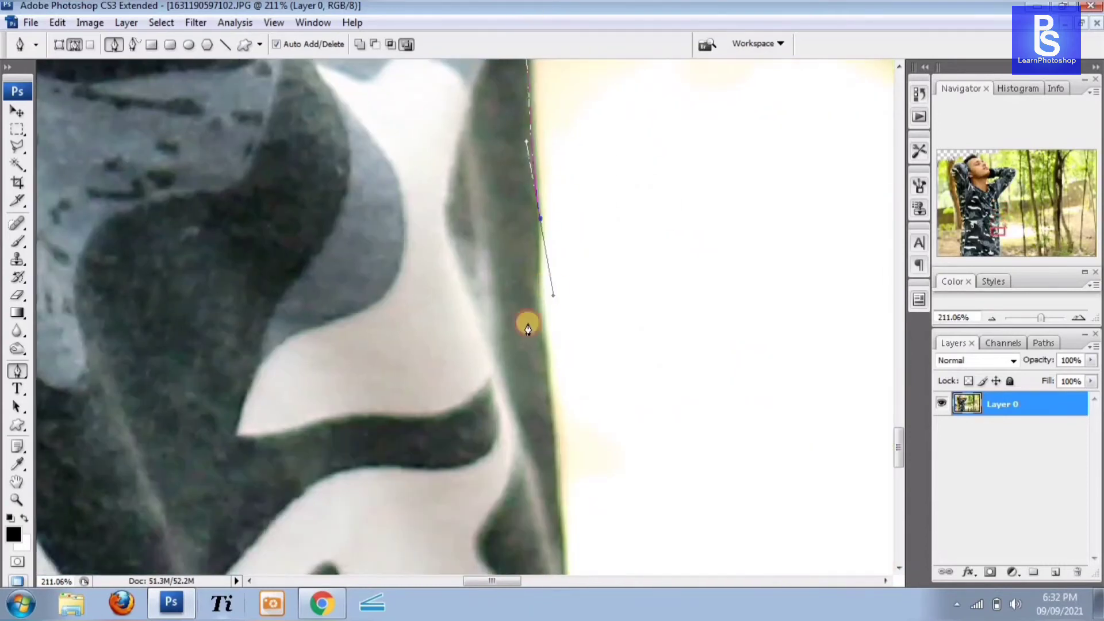
{"action": "left_click_drag", "start_coordinate": [540, 345], "coordinate": [551, 528]}
{"action": "left_click_drag", "start_coordinate": [553, 555], "coordinate": [552, 112]}
{"action": "left_click_drag", "start_coordinate": [564, 268], "coordinate": [581, 372]}
{"action": "left_click_drag", "start_coordinate": [586, 415], "coordinate": [576, 117]}
{"action": "left_click_drag", "start_coordinate": [579, 235], "coordinate": [585, 350]}
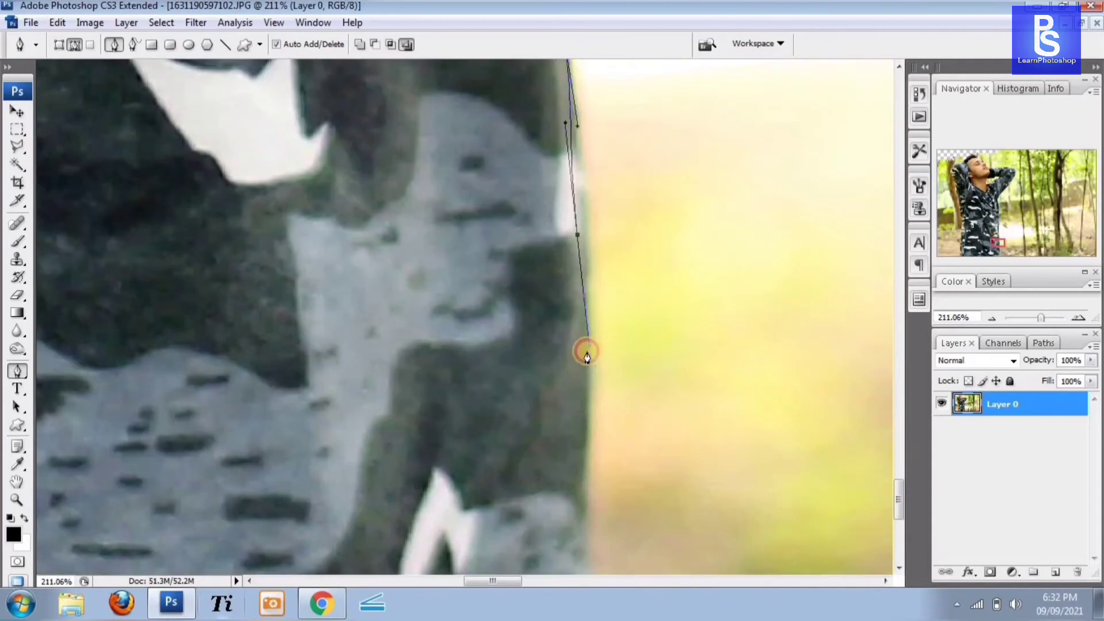
Carry the pen path down the last stretch of the shirt's front side to the photo's bottom edge
{"action": "left_click_drag", "start_coordinate": [570, 403], "coordinate": [598, 128]}
{"action": "left_click_drag", "start_coordinate": [631, 166], "coordinate": [632, 156]}
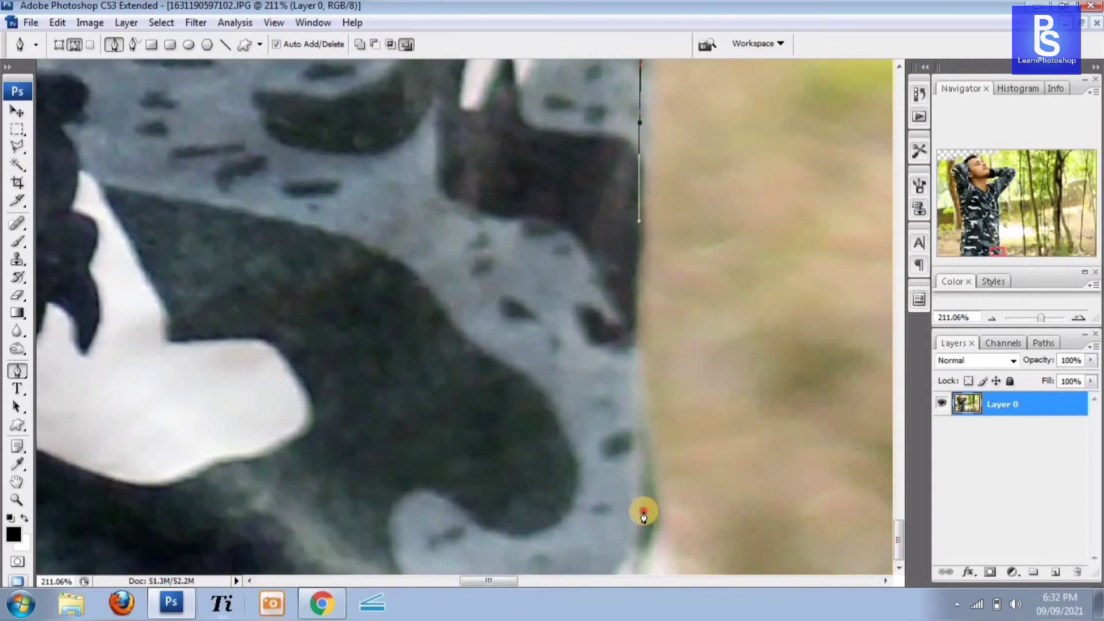
{"action": "left_click_drag", "start_coordinate": [644, 511], "coordinate": [639, 556]}
{"action": "left_click_drag", "start_coordinate": [640, 523], "coordinate": [655, 343]}
{"action": "scroll", "coordinate": [645, 523], "scroll_direction": "down", "scroll_amount": 3}
{"action": "left_click_drag", "start_coordinate": [568, 529], "coordinate": [707, 280]}
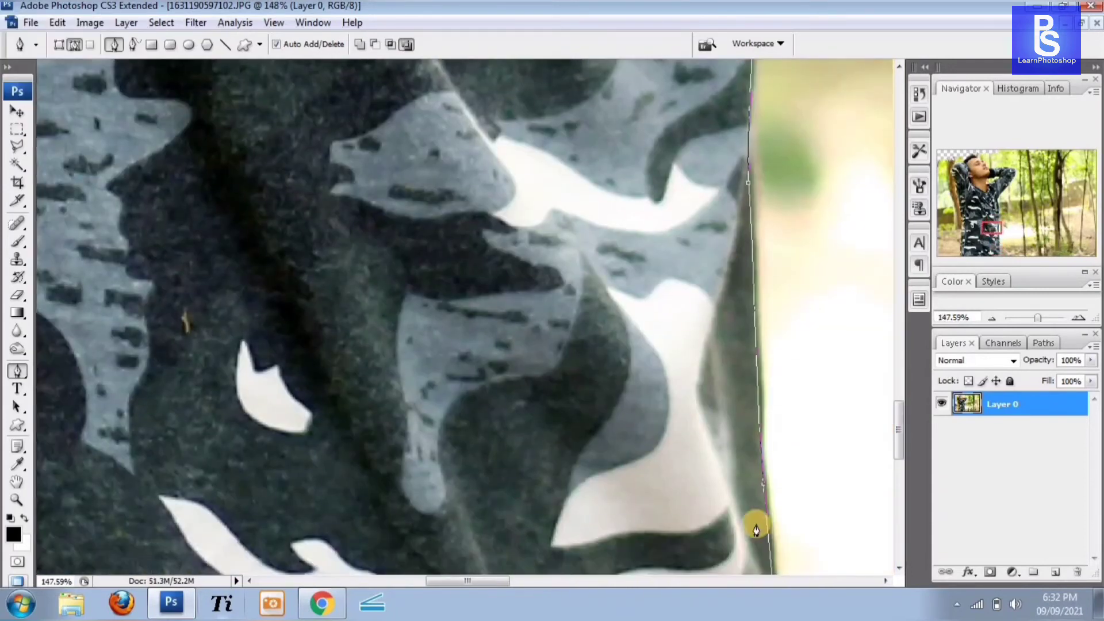
{"action": "left_click_drag", "start_coordinate": [756, 525], "coordinate": [784, 218]}
{"action": "left_click_drag", "start_coordinate": [788, 535], "coordinate": [799, 213]}
{"action": "left_click_drag", "start_coordinate": [802, 519], "coordinate": [785, 548]}
Run the pen path across the photo's bottom edge and start tracing up the shirt's back side
{"action": "left_click_drag", "start_coordinate": [278, 473], "coordinate": [756, 470]}
{"action": "left_click_drag", "start_coordinate": [131, 389], "coordinate": [845, 402]}
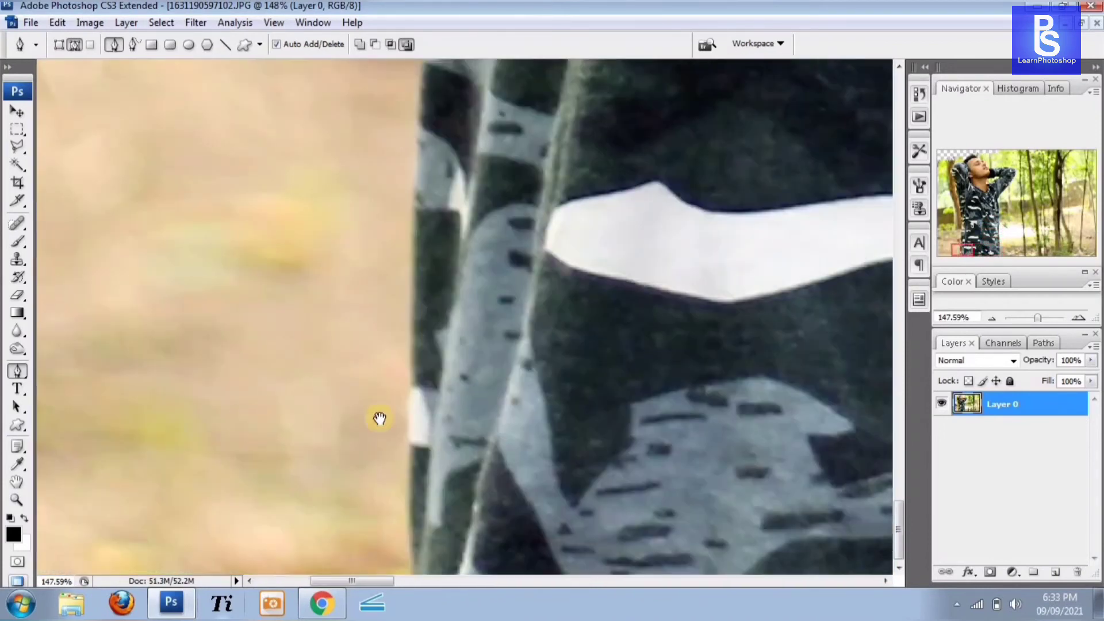
{"action": "left_click_drag", "start_coordinate": [377, 419], "coordinate": [469, 425]}
{"action": "left_click", "coordinate": [502, 556]}
{"action": "left_click_drag", "start_coordinate": [502, 509], "coordinate": [496, 357]}
{"action": "left_click_drag", "start_coordinate": [509, 188], "coordinate": [484, 488]}
{"action": "left_click_drag", "start_coordinate": [487, 246], "coordinate": [490, 456]}
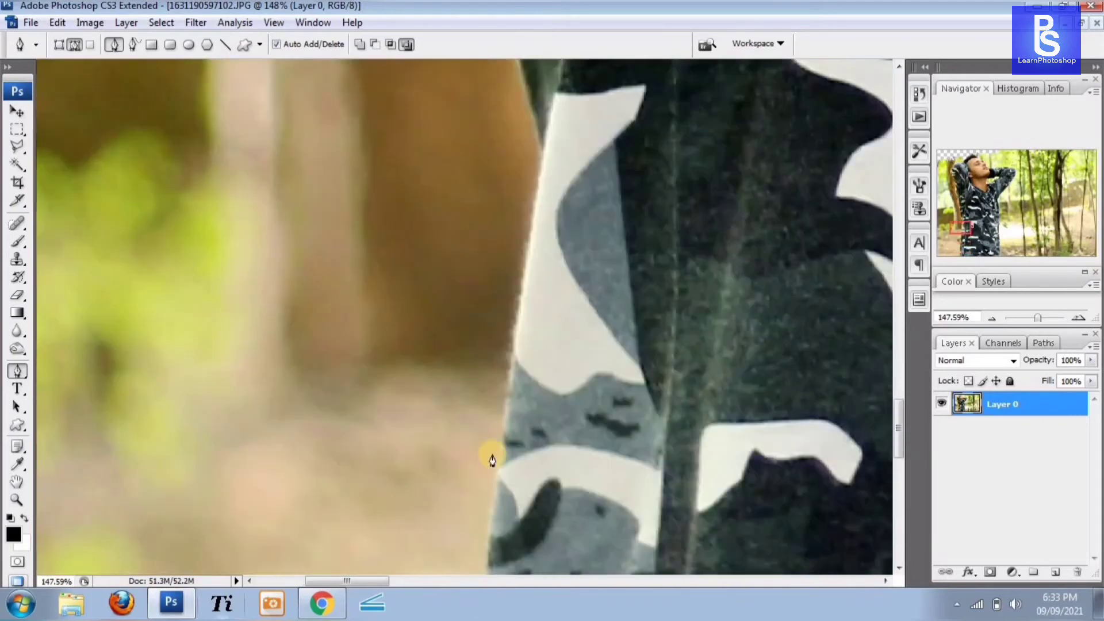
{"action": "left_click", "coordinate": [517, 312]}
{"action": "left_click_drag", "start_coordinate": [517, 312], "coordinate": [432, 445]}
{"action": "left_click_drag", "start_coordinate": [410, 294], "coordinate": [405, 262]}
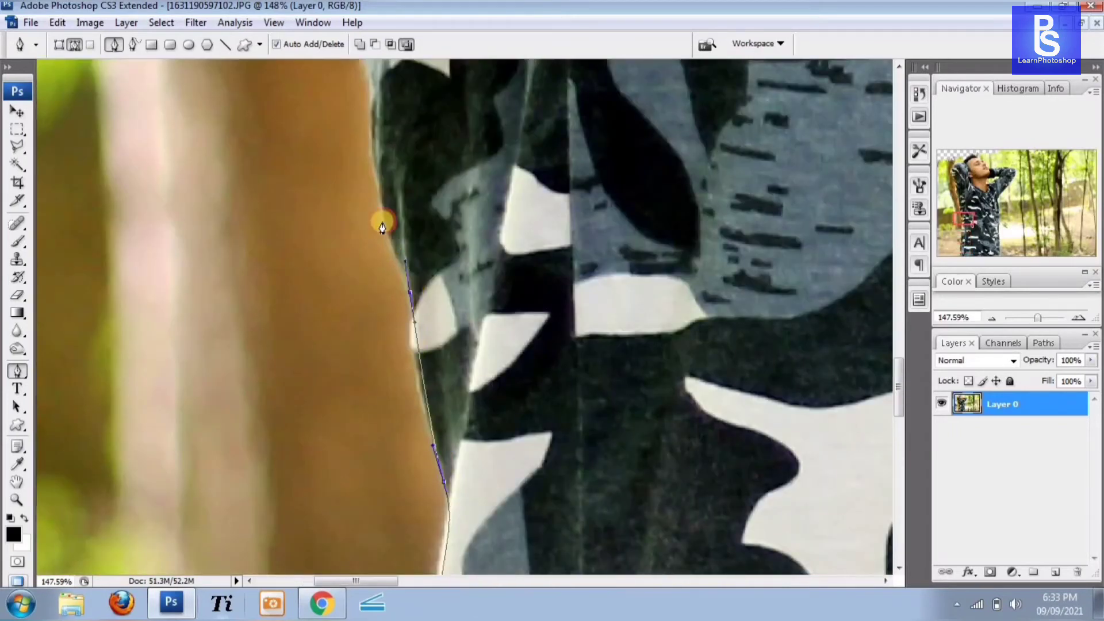
Trace the pen path up the shirt's back beside the tree trunk to the small fold near the shoulder seam
{"action": "left_click_drag", "start_coordinate": [380, 212], "coordinate": [388, 368]}
{"action": "left_click_drag", "start_coordinate": [380, 289], "coordinate": [381, 266]}
{"action": "left_click_drag", "start_coordinate": [363, 206], "coordinate": [332, 154]}
{"action": "left_click_drag", "start_coordinate": [337, 167], "coordinate": [409, 548]}
{"action": "left_click_drag", "start_coordinate": [346, 240], "coordinate": [343, 193]}
{"action": "left_click_drag", "start_coordinate": [344, 174], "coordinate": [404, 498]}
{"action": "left_click_drag", "start_coordinate": [393, 440], "coordinate": [389, 423]}
{"action": "left_click_drag", "start_coordinate": [364, 395], "coordinate": [341, 330]}
{"action": "left_click_drag", "start_coordinate": [347, 312], "coordinate": [322, 287]}
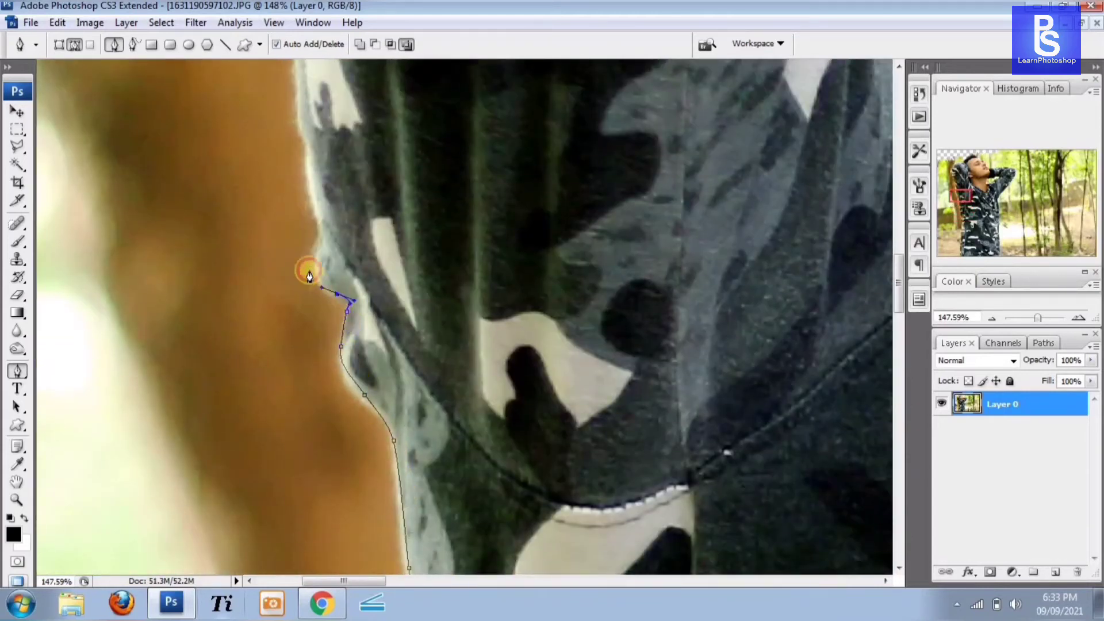
Continue the pen path from the fold up the outer edge of the raised back sleeve
{"action": "left_click_drag", "start_coordinate": [312, 188], "coordinate": [323, 462]}
{"action": "left_click_drag", "start_coordinate": [320, 305], "coordinate": [315, 259]}
{"action": "left_click_drag", "start_coordinate": [307, 199], "coordinate": [333, 391]}
{"action": "left_click_drag", "start_coordinate": [316, 299], "coordinate": [301, 213]}
{"action": "left_click_drag", "start_coordinate": [278, 176], "coordinate": [254, 142]}
{"action": "left_click_drag", "start_coordinate": [248, 128], "coordinate": [381, 352]}
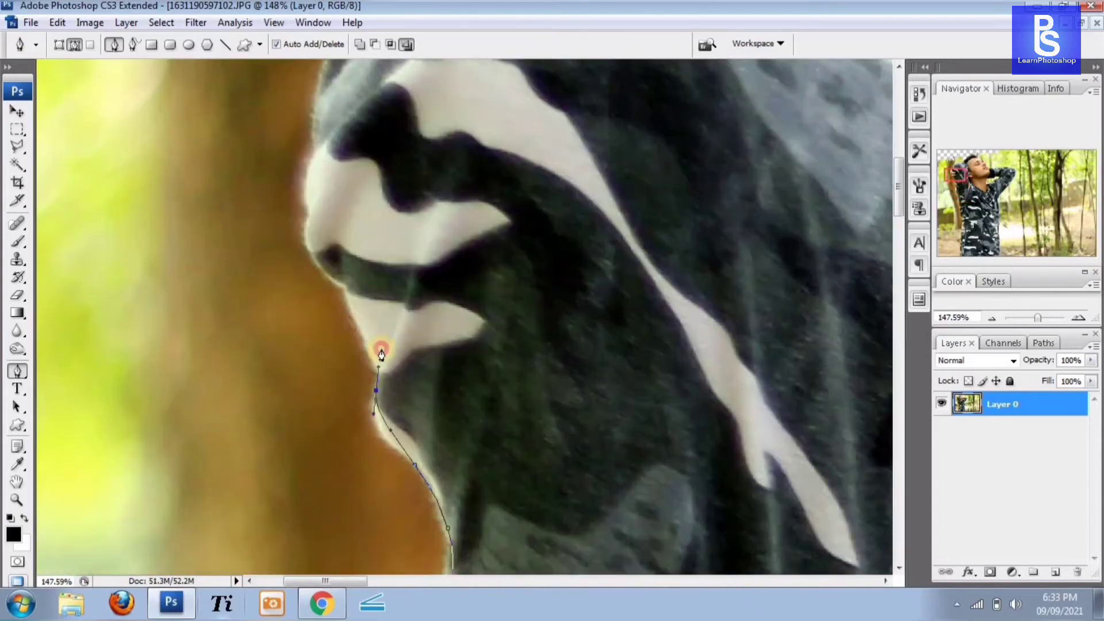
Curve the pen path around the raised back elbow onto the sleeve's upper edge
{"action": "left_click_drag", "start_coordinate": [348, 308], "coordinate": [298, 215]}
{"action": "left_click_drag", "start_coordinate": [308, 160], "coordinate": [310, 136]}
{"action": "left_click_drag", "start_coordinate": [321, 106], "coordinate": [305, 396]}
{"action": "left_click_drag", "start_coordinate": [316, 351], "coordinate": [339, 289]}
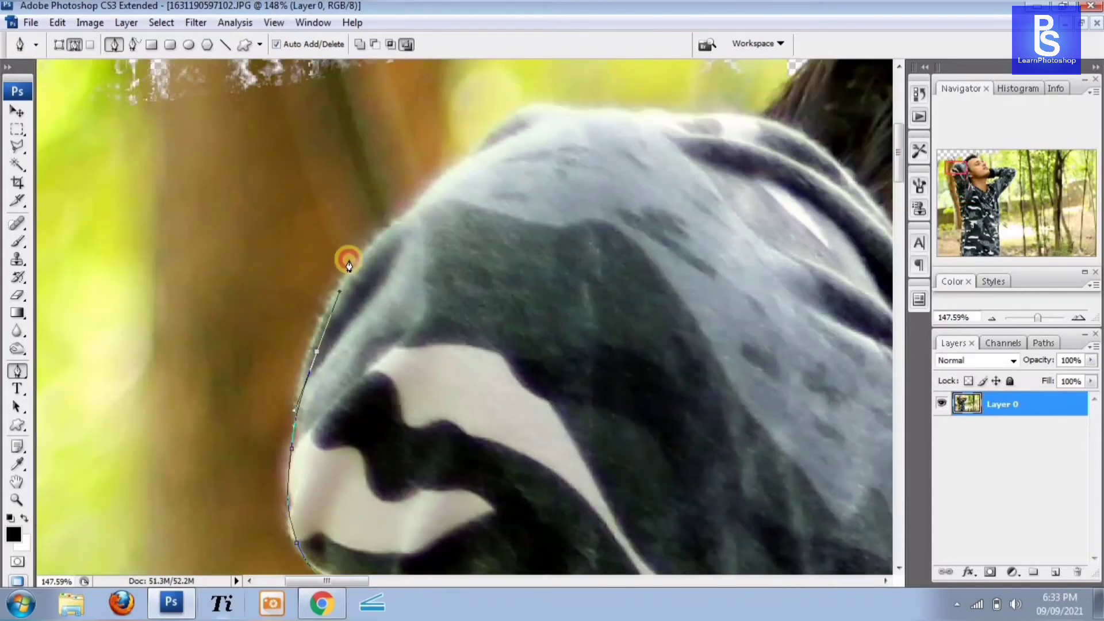
{"action": "left_click_drag", "start_coordinate": [410, 204], "coordinate": [443, 176]}
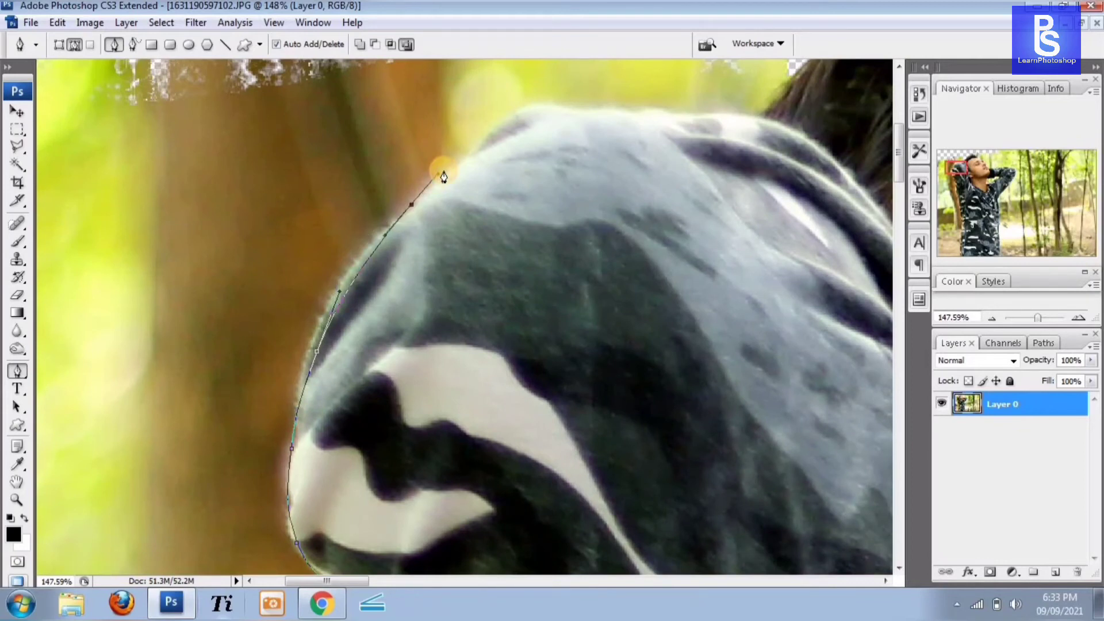
Continue the pen path across the sleeve's top and over the hair to close the man's outline
{"action": "left_click_drag", "start_coordinate": [510, 125], "coordinate": [354, 153]}
{"action": "key", "text": "ctrl+z"}
{"action": "left_click_drag", "start_coordinate": [440, 155], "coordinate": [586, 160]}
{"action": "left_click_drag", "start_coordinate": [600, 123], "coordinate": [627, 95]}
{"action": "left_click_drag", "start_coordinate": [503, 228], "coordinate": [419, 247]}
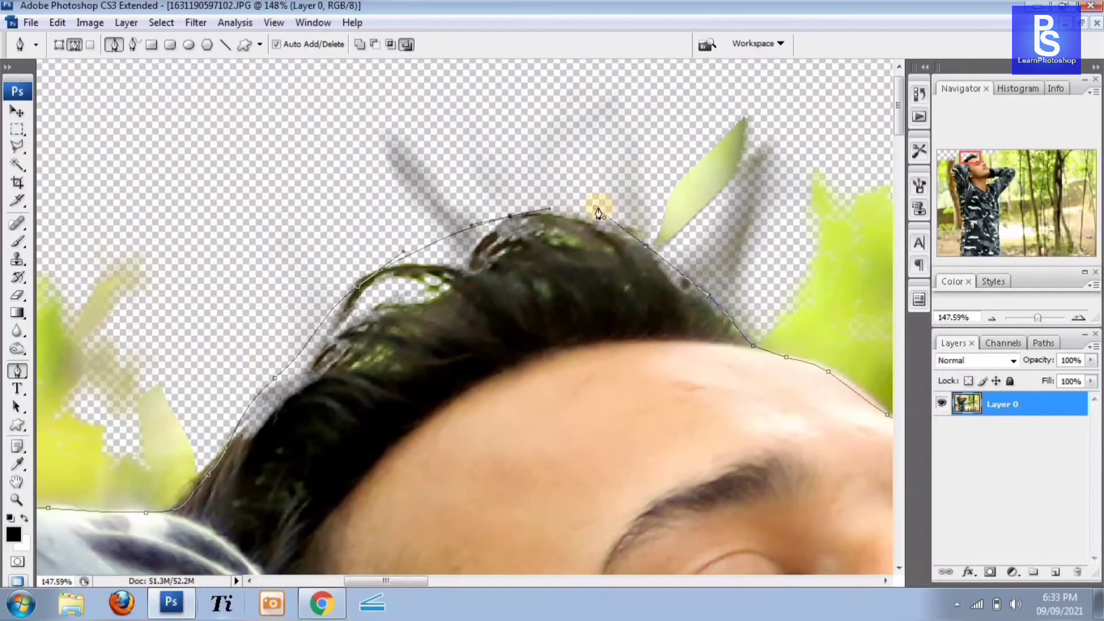
Convert the closed path into a new anti-aliased selection with a 1.5-pixel feather radius
{"action": "right_click", "coordinate": [595, 210]}
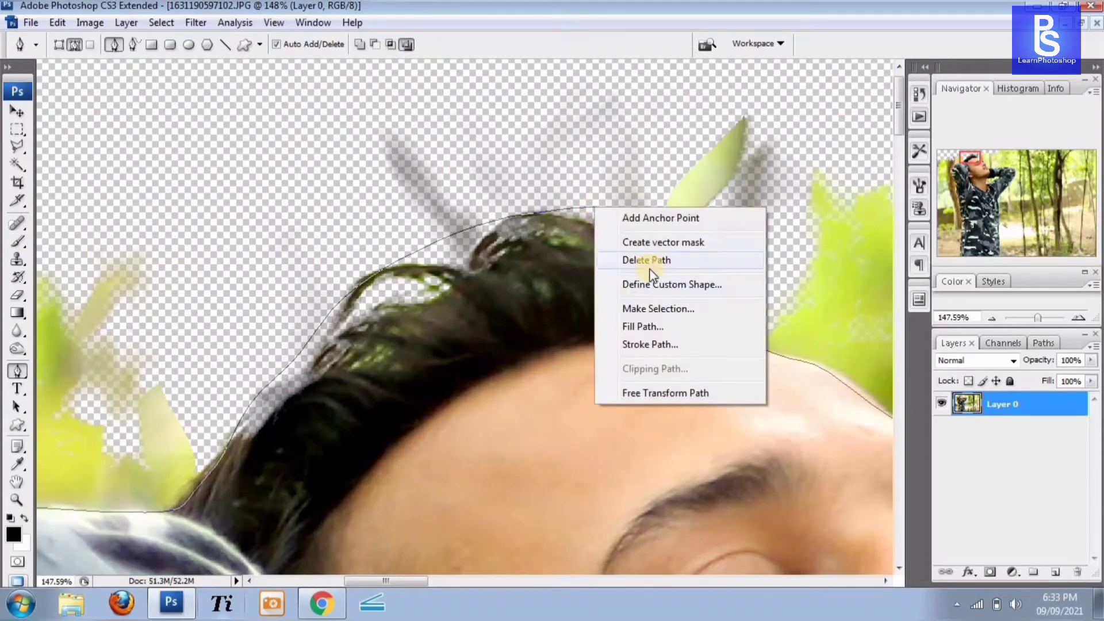
{"action": "left_click", "coordinate": [646, 310]}
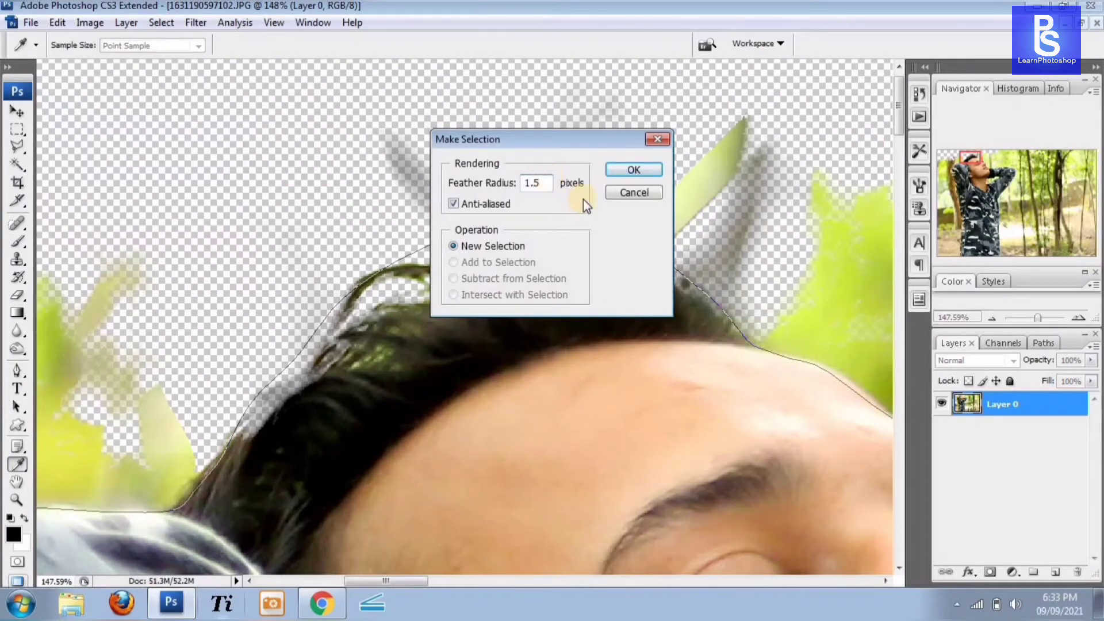
{"action": "left_click", "coordinate": [620, 170]}
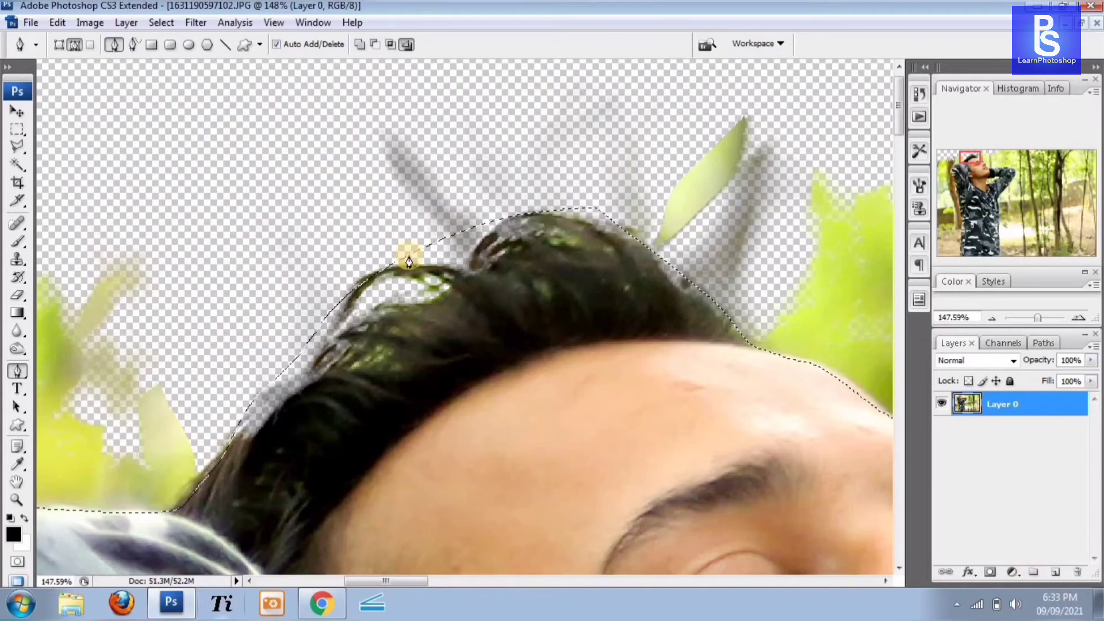
Copy the selected man and paste him onto a new layer
{"action": "left_click", "coordinate": [53, 23]}
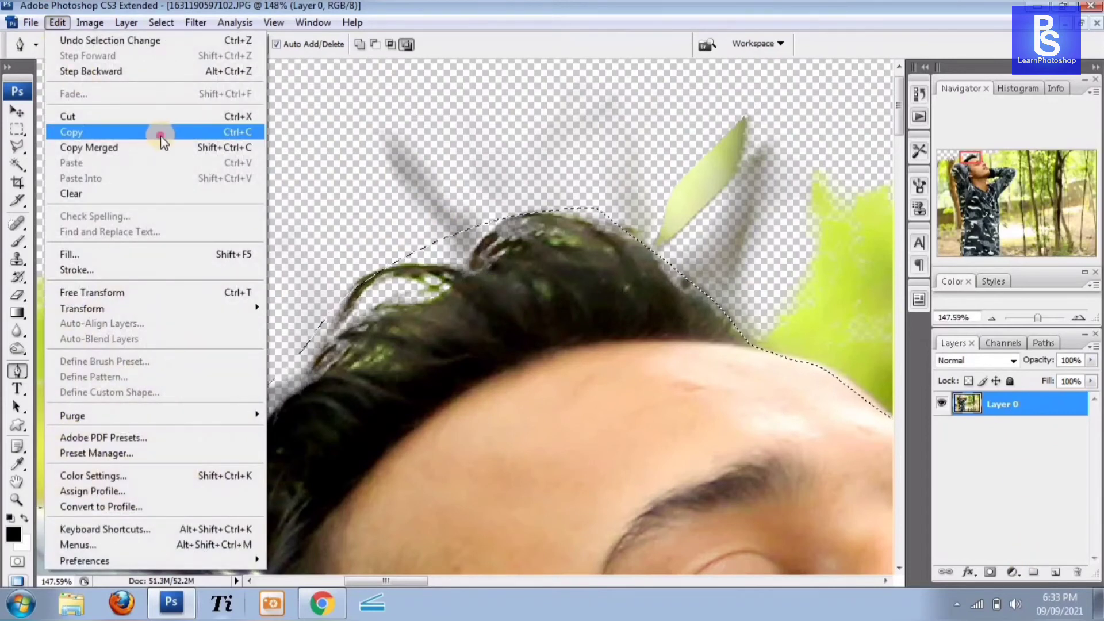
{"action": "left_click", "coordinate": [160, 134]}
{"action": "left_click", "coordinate": [50, 22]}
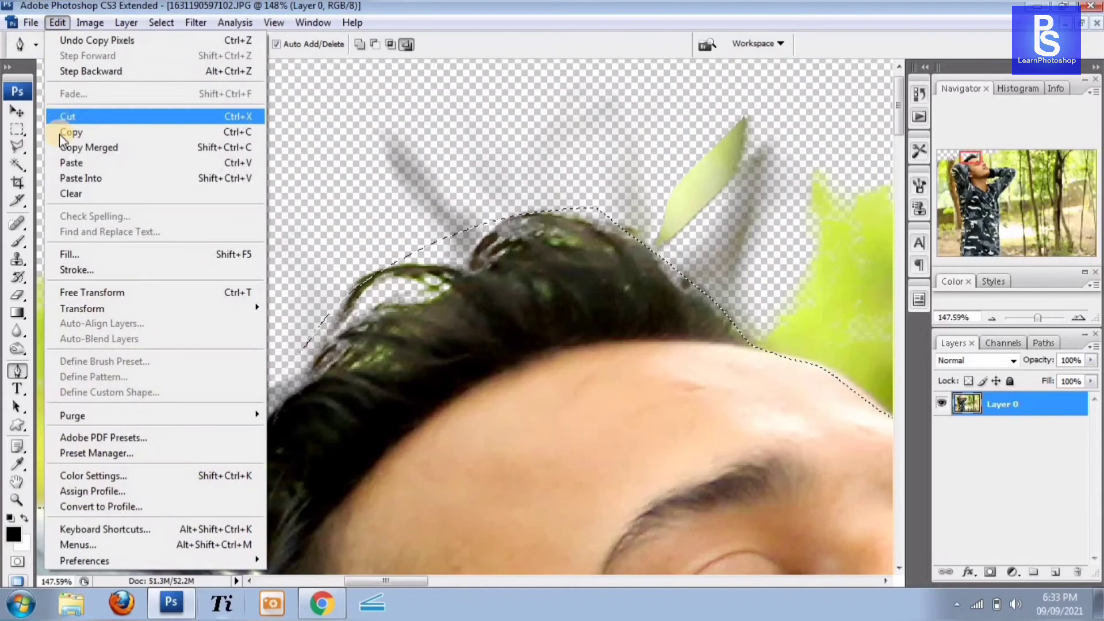
{"action": "left_click", "coordinate": [62, 163]}
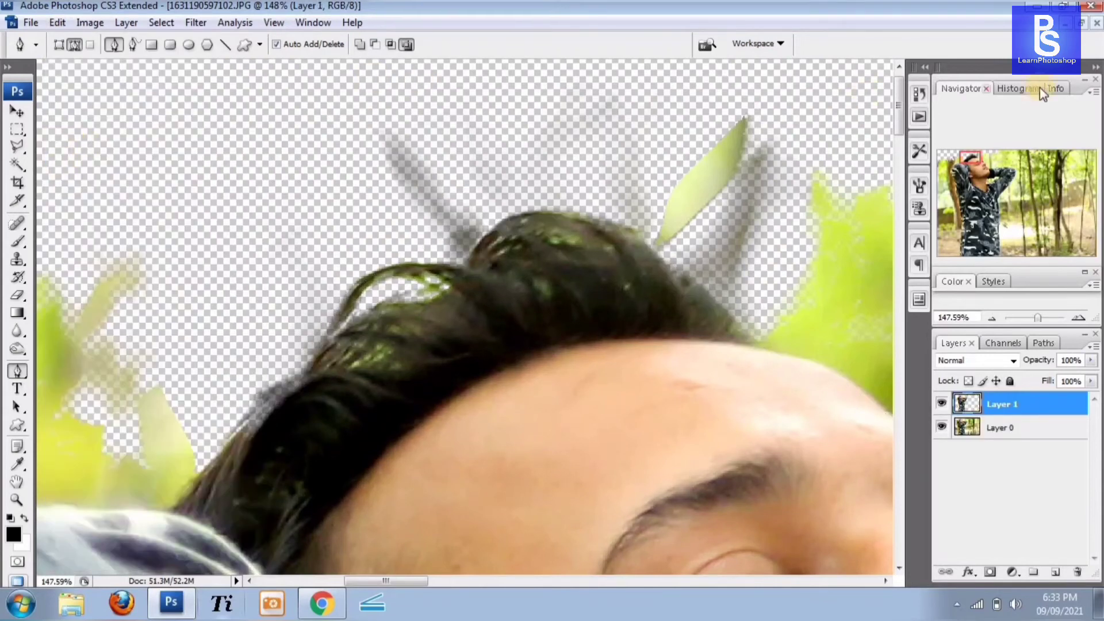
Open the blurred Christmas-tree photo and place it in the portrait document beneath the man's cutout layer
{"action": "left_click", "coordinate": [21, 115]}
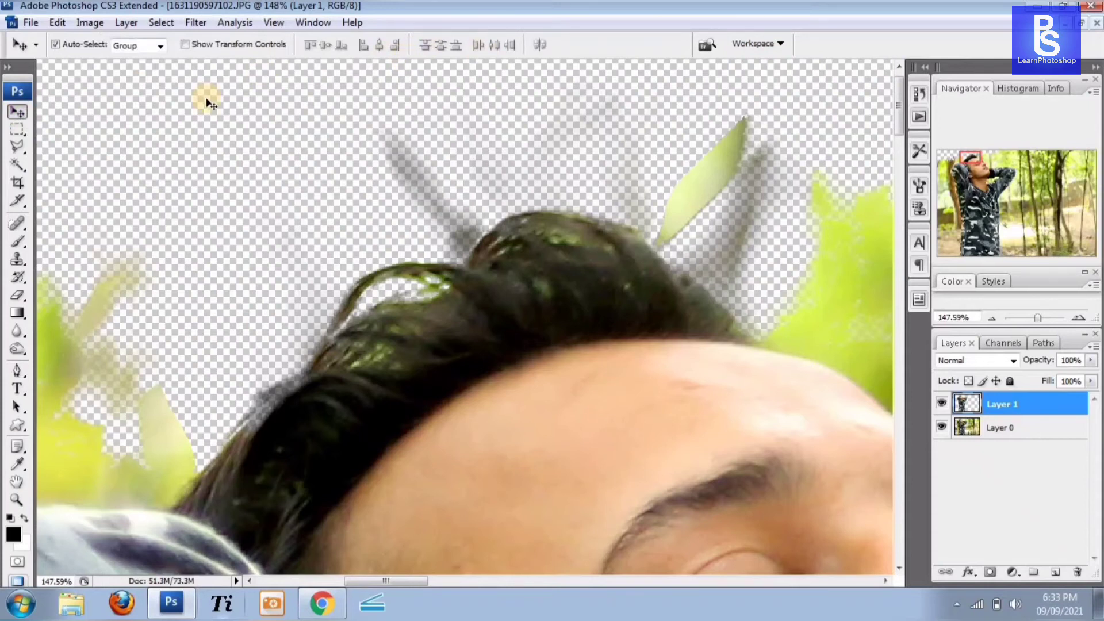
{"action": "key", "text": "ctrl+0"}
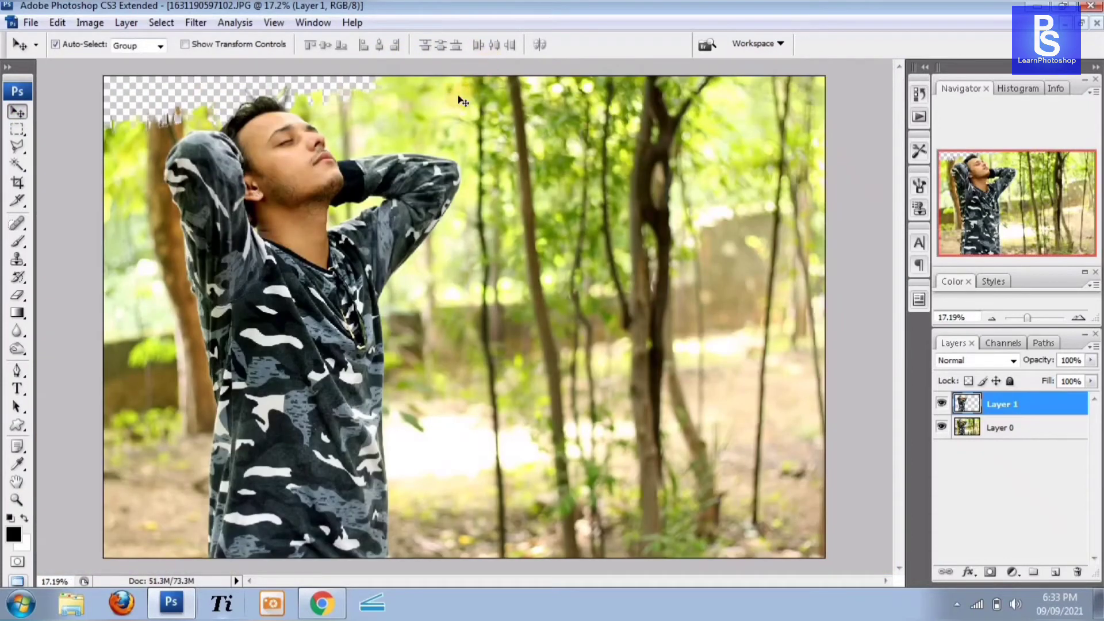
{"action": "key", "text": "f"}
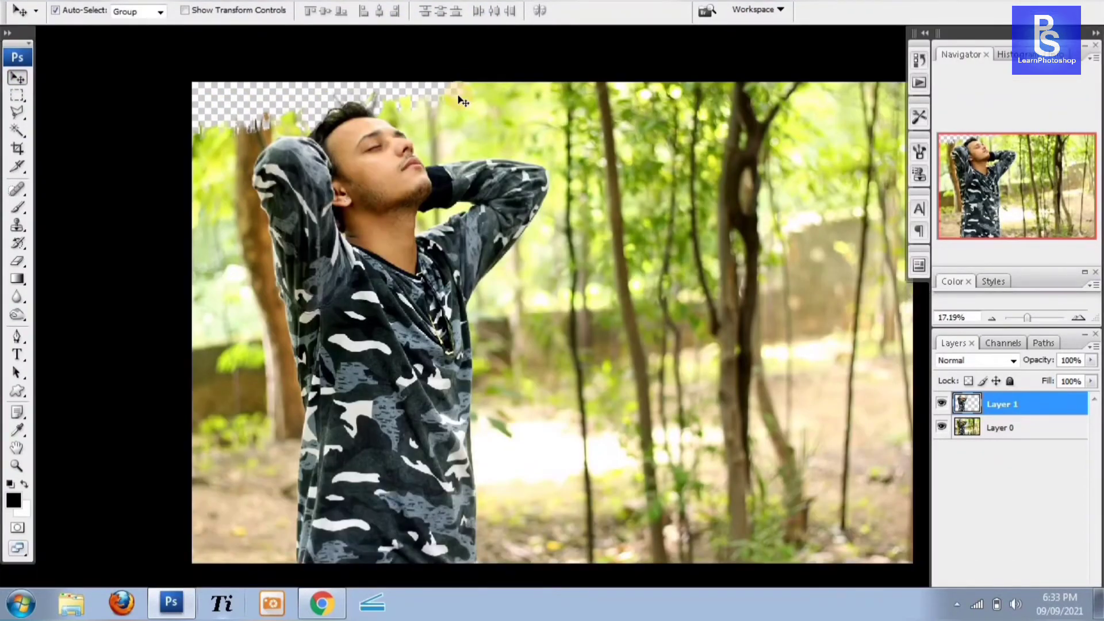
{"action": "key", "text": "f"}
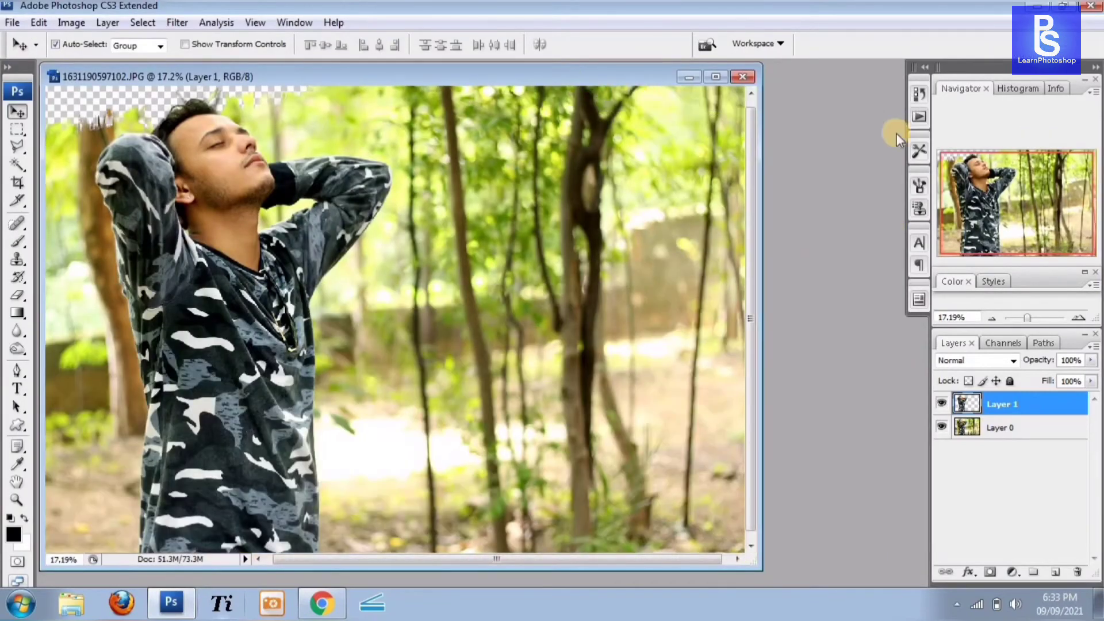
{"action": "key", "text": "ctrl+o"}
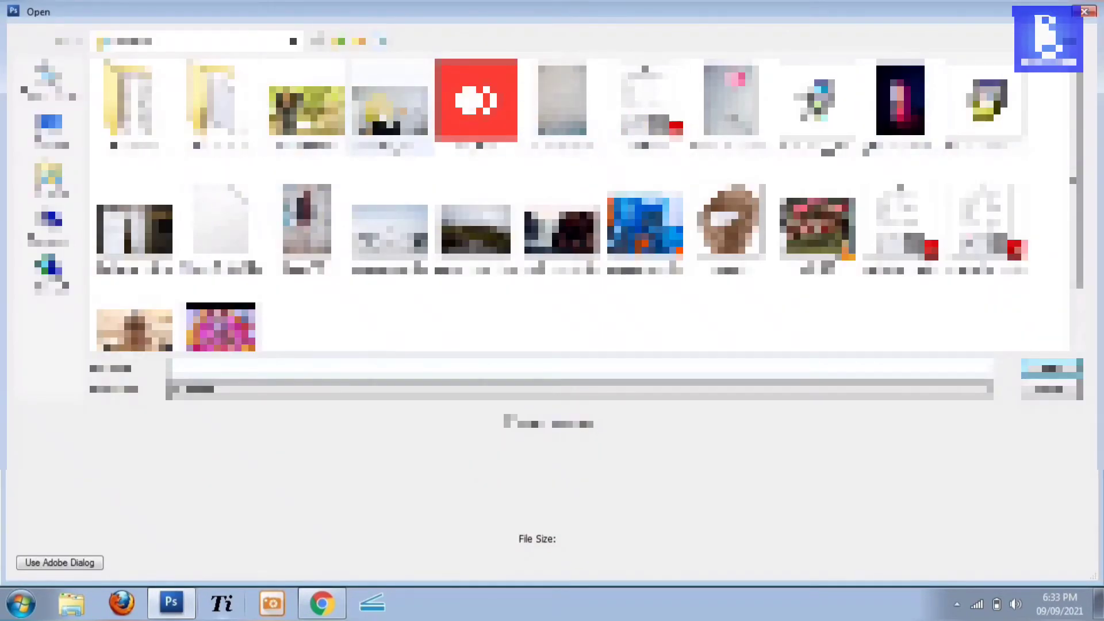
{"action": "left_click", "coordinate": [144, 248]}
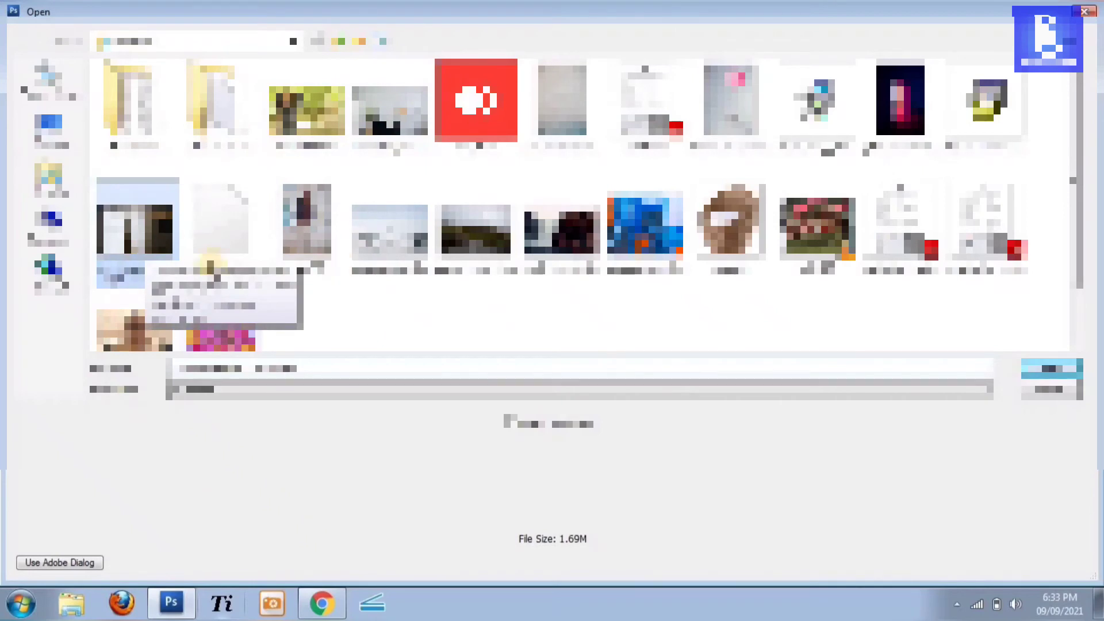
{"action": "left_click", "coordinate": [1074, 368]}
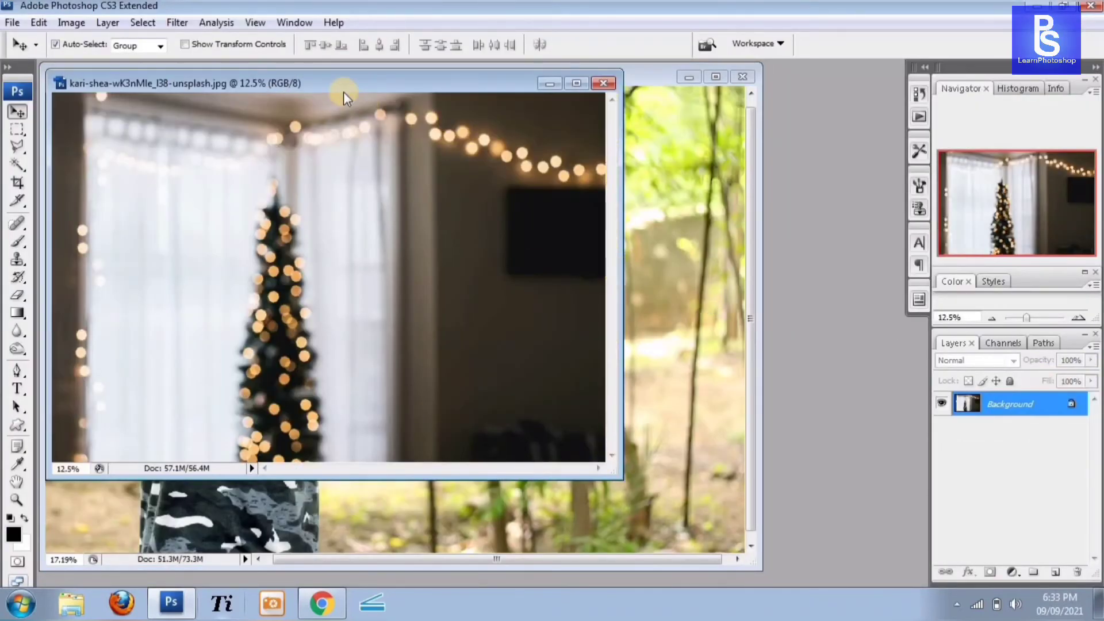
{"action": "left_click_drag", "start_coordinate": [684, 257], "coordinate": [460, 157]}
{"action": "left_click", "coordinate": [716, 77]}
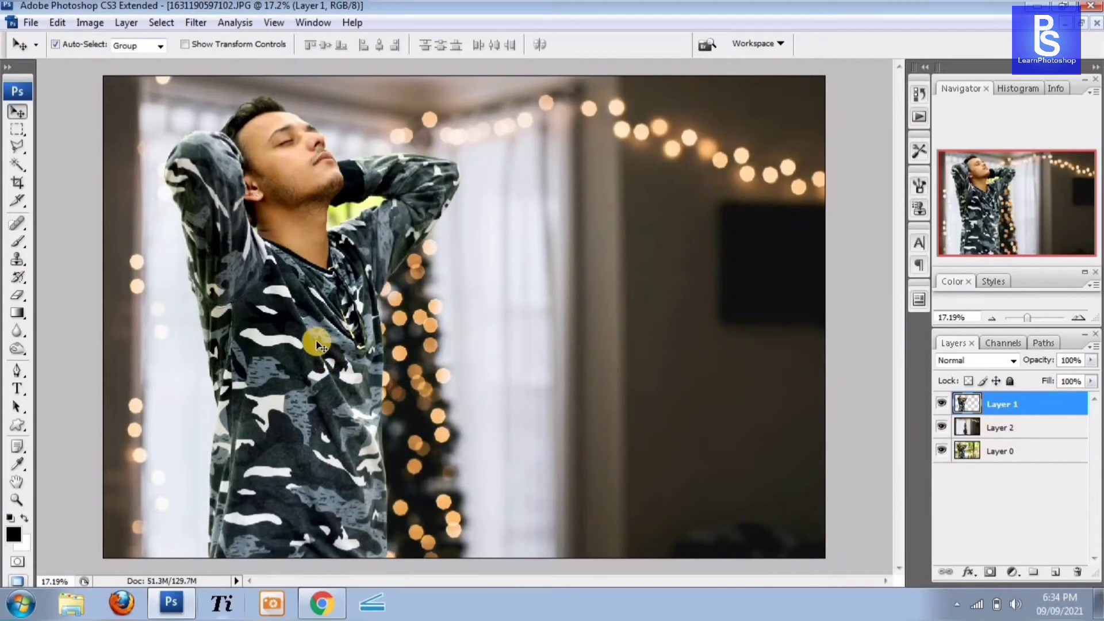
Move the man's cutout lower on the canvas and enlarge it with Free Transform
{"action": "left_click_drag", "start_coordinate": [310, 283], "coordinate": [328, 375]}
{"action": "key", "text": "ctrl+t"}
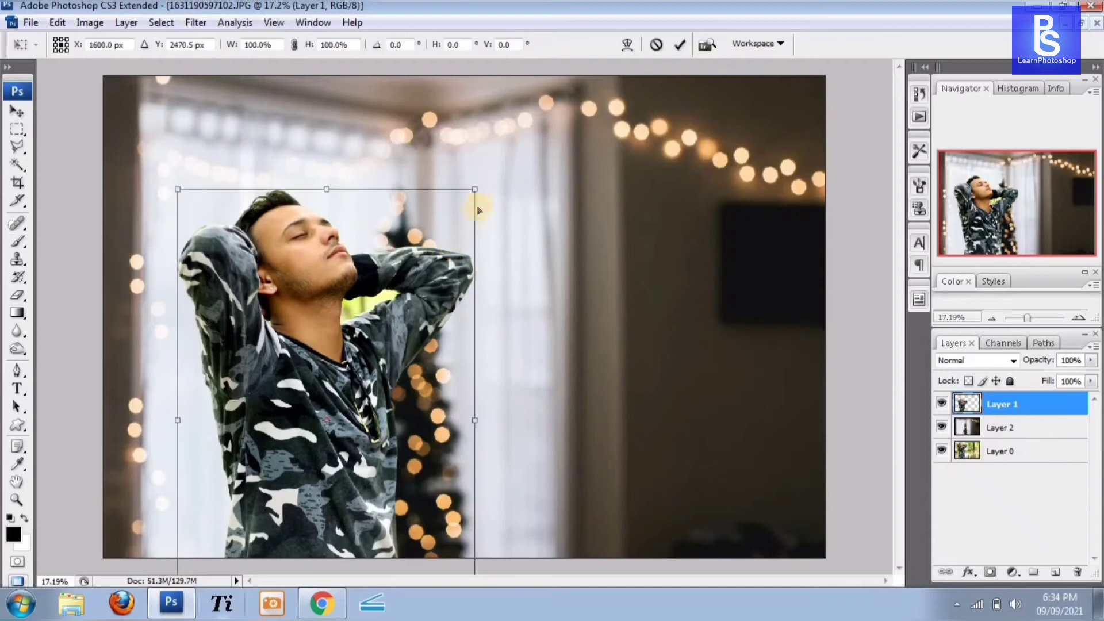
{"action": "left_click_drag", "start_coordinate": [477, 191], "coordinate": [566, 151]}
{"action": "key", "text": "Return"}
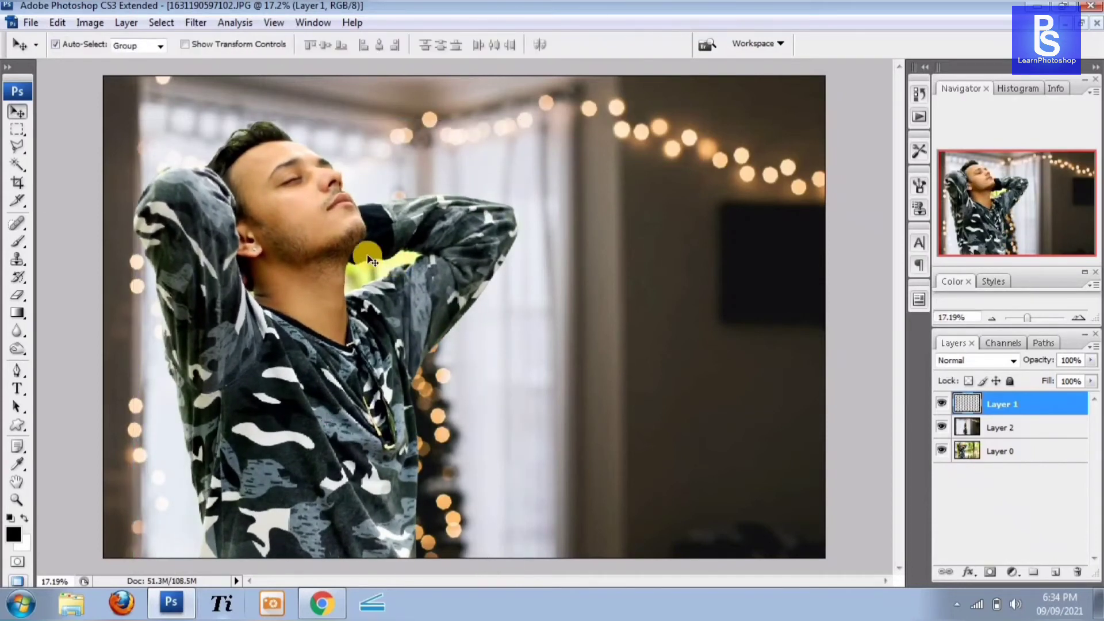
Start a pen path around the green gap beside the neck, tracing up the neck edge to the black cuff
{"action": "key", "text": "z"}
{"action": "left_click_drag", "start_coordinate": [472, 314], "coordinate": [519, 328]}
{"action": "left_click_drag", "start_coordinate": [268, 217], "coordinate": [693, 486]}
{"action": "left_click_drag", "start_coordinate": [229, 256], "coordinate": [589, 523]}
{"action": "key", "text": "9"}
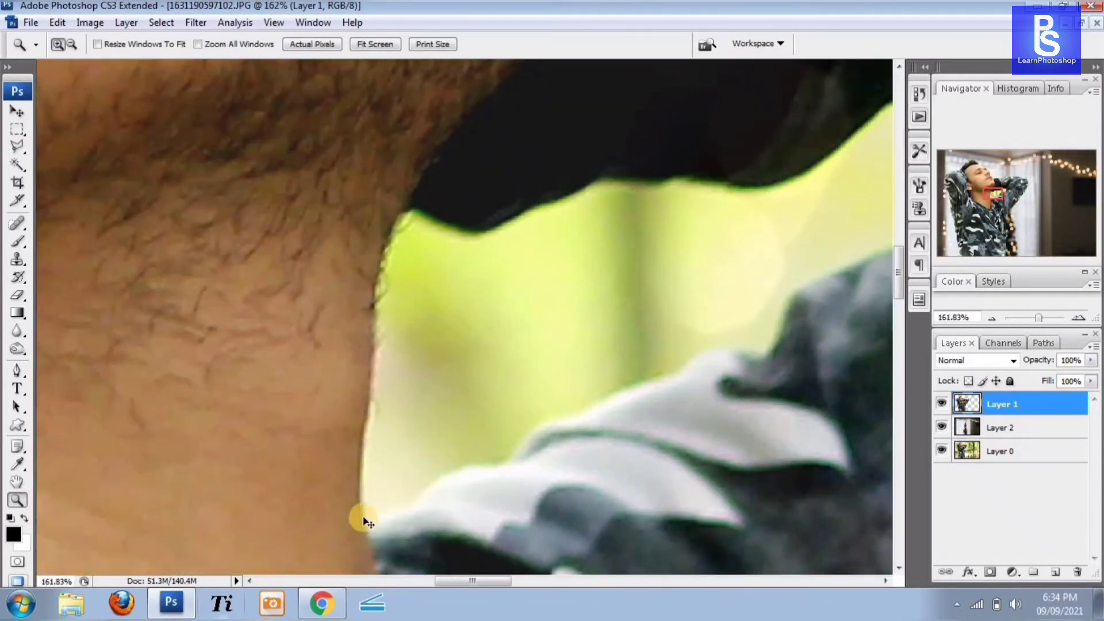
{"action": "key", "text": "o"}
{"action": "key", "text": "p"}
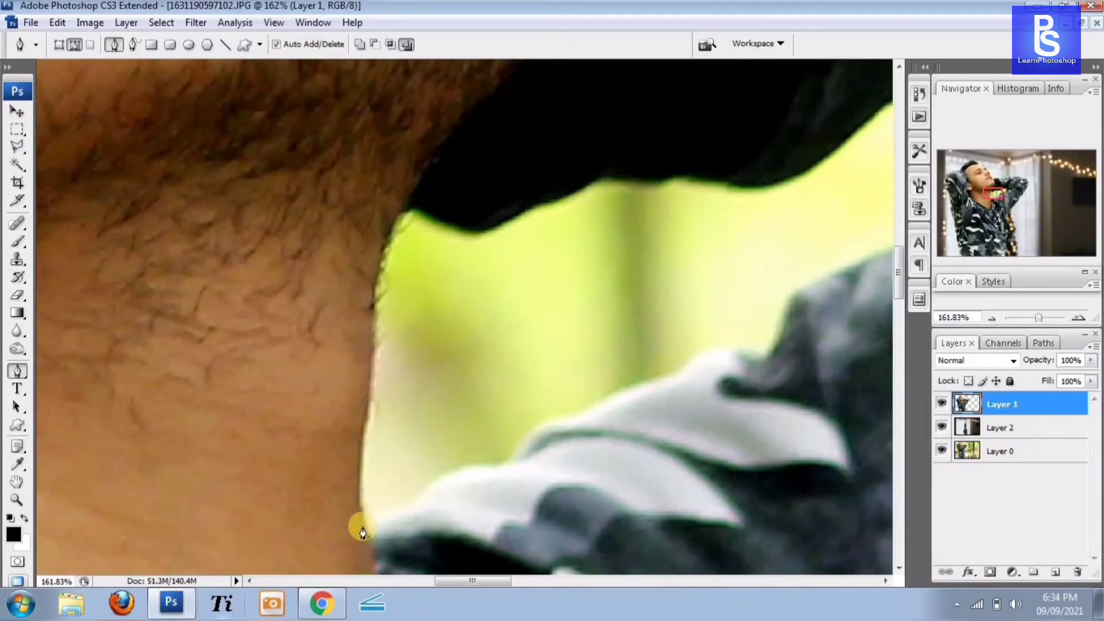
{"action": "left_click_drag", "start_coordinate": [360, 463], "coordinate": [365, 416]}
{"action": "left_click_drag", "start_coordinate": [378, 266], "coordinate": [438, 219]}
{"action": "left_click_drag", "start_coordinate": [462, 229], "coordinate": [348, 339]}
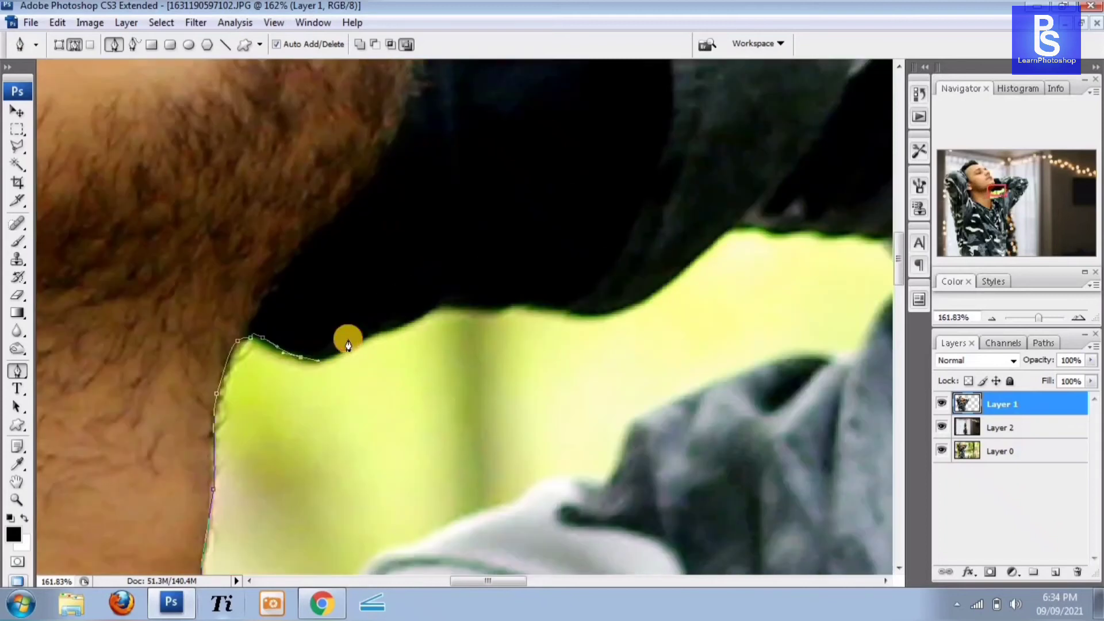
Trace the gap's upper boundary along the black cuff and sleeve to the far corner
{"action": "left_click_drag", "start_coordinate": [427, 315], "coordinate": [441, 309]}
{"action": "left_click_drag", "start_coordinate": [460, 304], "coordinate": [480, 304]}
{"action": "left_click_drag", "start_coordinate": [498, 304], "coordinate": [448, 313]}
{"action": "left_click_drag", "start_coordinate": [521, 325], "coordinate": [641, 291]}
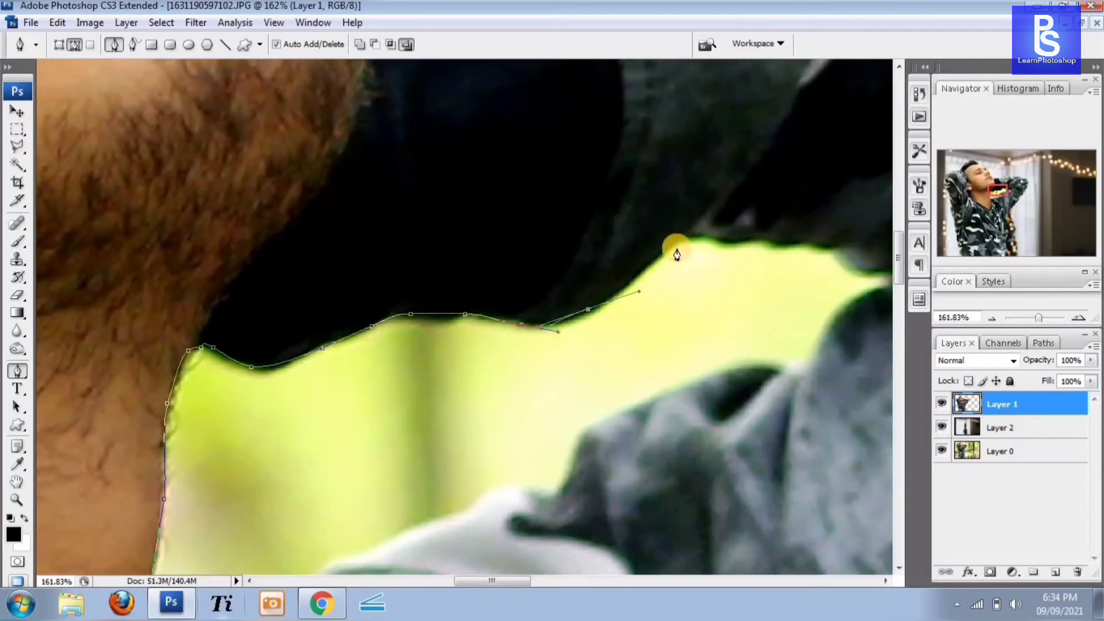
{"action": "left_click_drag", "start_coordinate": [677, 239], "coordinate": [800, 243]}
{"action": "left_click_drag", "start_coordinate": [813, 245], "coordinate": [677, 201]}
{"action": "left_click", "coordinate": [718, 221]}
Carry the pen path past the gap's far corner and back along the lower sleeve edge, closing it at the neck
{"action": "left_click_drag", "start_coordinate": [686, 249], "coordinate": [646, 295]}
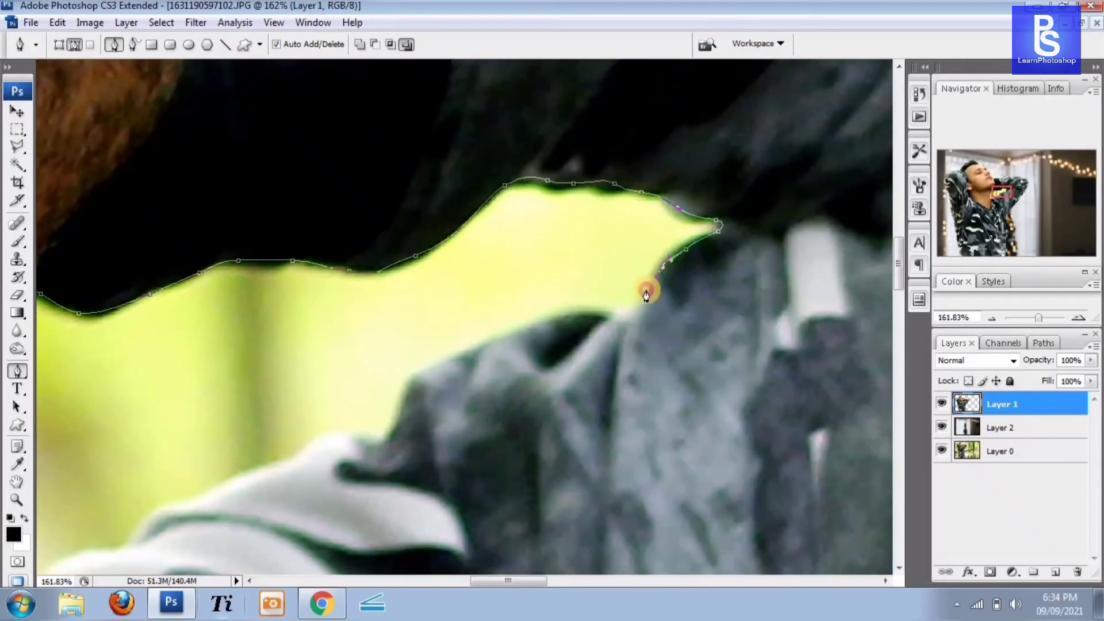
{"action": "left_click_drag", "start_coordinate": [475, 347], "coordinate": [441, 359]}
{"action": "left_click_drag", "start_coordinate": [414, 355], "coordinate": [539, 216]}
{"action": "left_click_drag", "start_coordinate": [523, 259], "coordinate": [503, 283]}
{"action": "left_click_drag", "start_coordinate": [392, 328], "coordinate": [357, 340]}
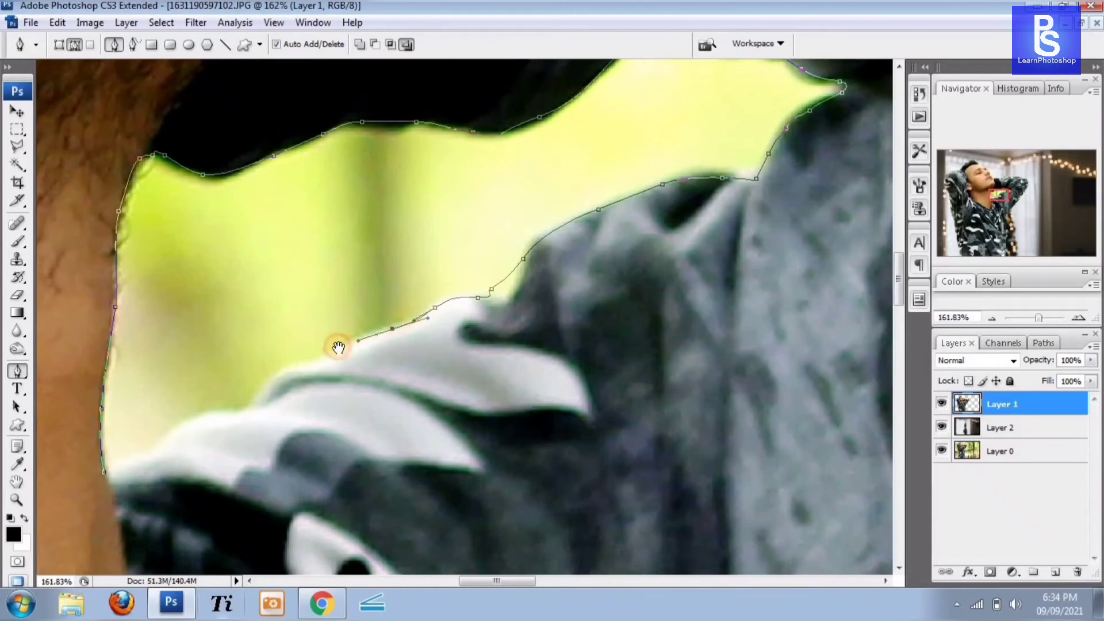
{"action": "left_click_drag", "start_coordinate": [303, 366], "coordinate": [454, 287]}
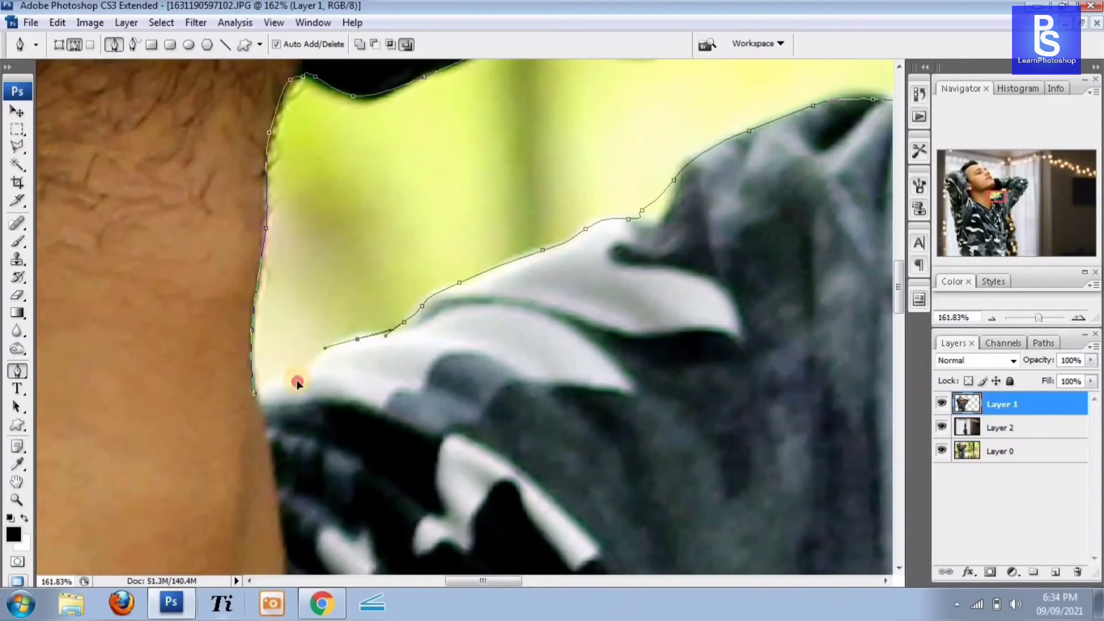
Convert the closed path to a selection, delete the green area inside it from Layer 1, and deselect
{"action": "right_click", "coordinate": [356, 253]}
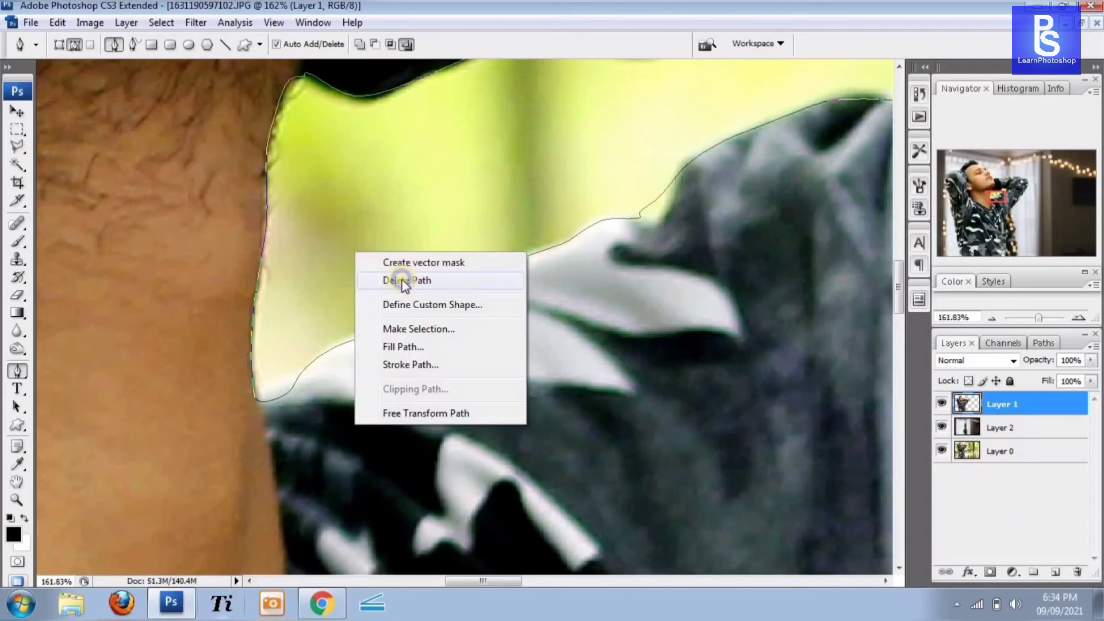
{"action": "left_click", "coordinate": [427, 327]}
{"action": "left_click", "coordinate": [632, 169]}
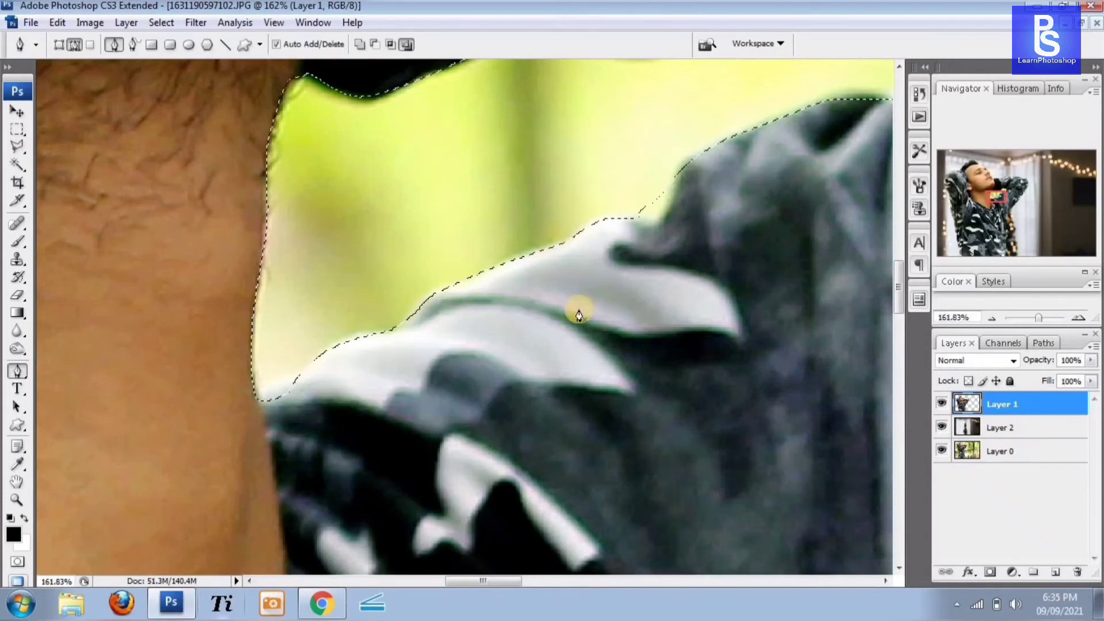
{"action": "key", "text": "Delete"}
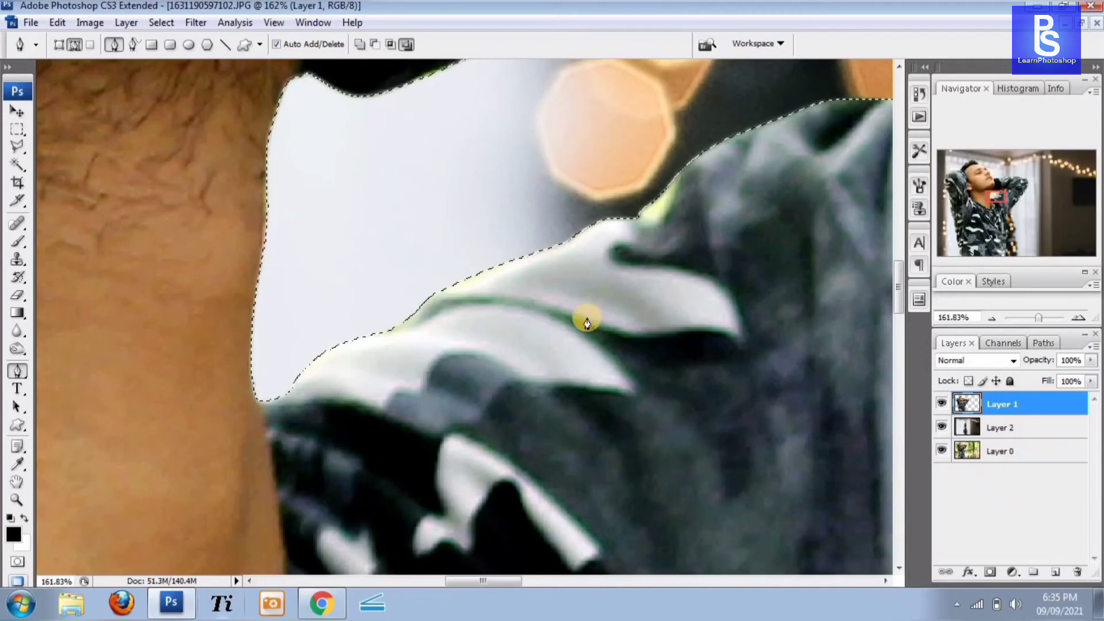
{"action": "key", "text": "ctrl+d"}
Load the outline of the man's cutout on Layer 1 as a selection around the hair
{"action": "left_click_drag", "start_coordinate": [262, 247], "coordinate": [623, 498]}
{"action": "scroll", "coordinate": [513, 445], "scroll_direction": "down", "scroll_amount": 4}
{"action": "scroll", "coordinate": [514, 445], "scroll_direction": "down", "scroll_amount": 6}
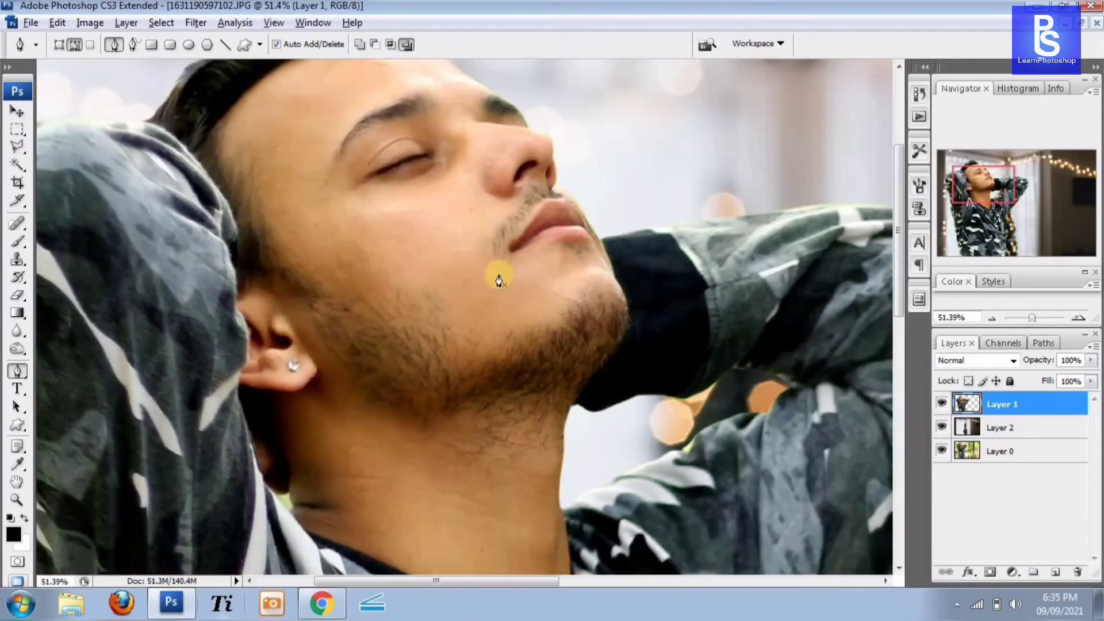
{"action": "scroll", "coordinate": [504, 345], "scroll_direction": "up", "scroll_amount": 1}
{"action": "key", "text": "z"}
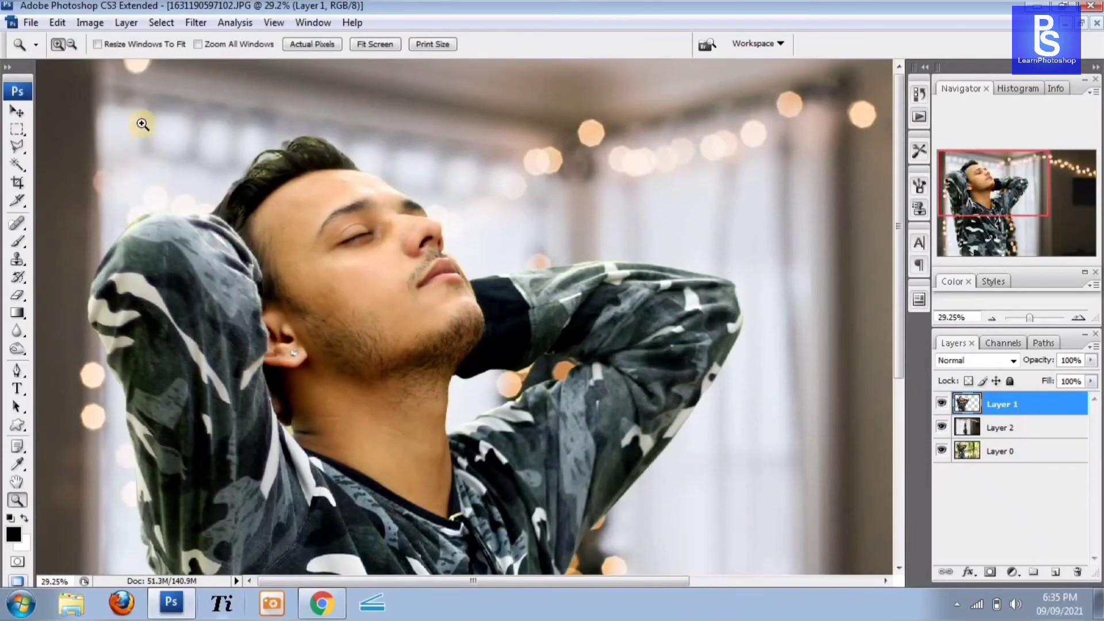
{"action": "left_click_drag", "start_coordinate": [145, 120], "coordinate": [365, 184]}
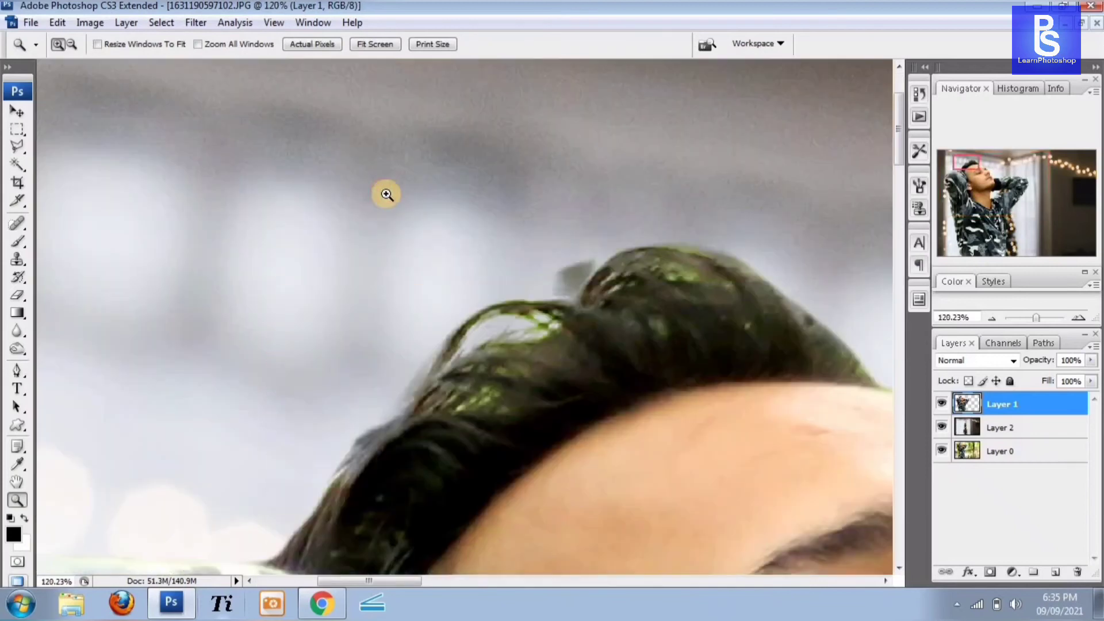
{"action": "right_click", "coordinate": [988, 405]}
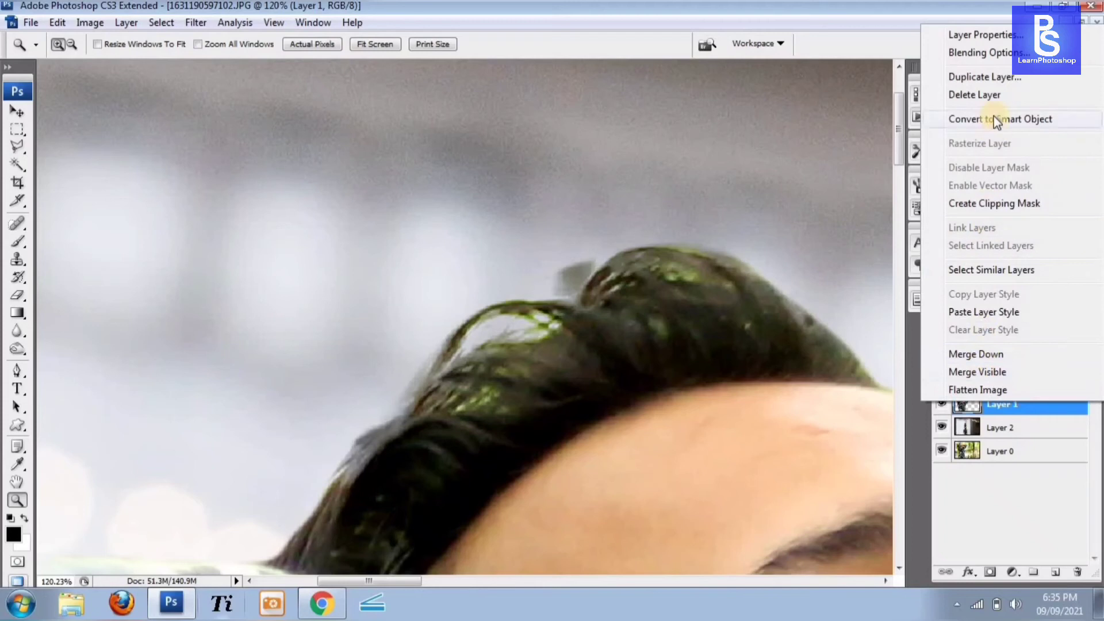
{"action": "left_click", "coordinate": [970, 411]}
{"action": "left_click", "coordinate": [970, 407], "text": "ctrl"}
{"action": "right_click", "coordinate": [971, 406]}
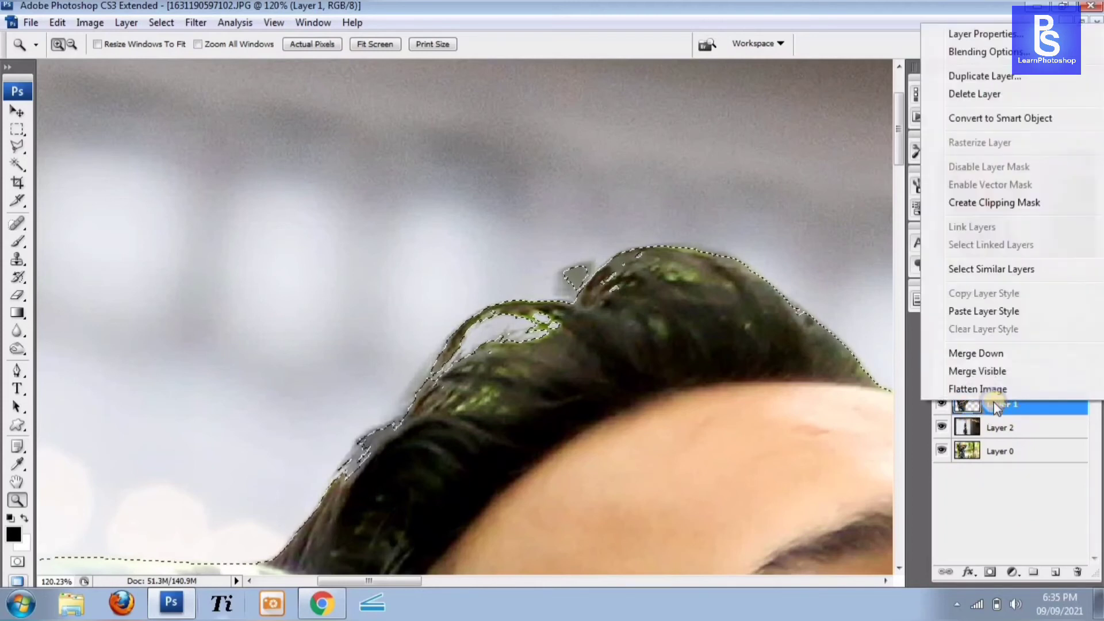
{"action": "left_click", "coordinate": [599, 259]}
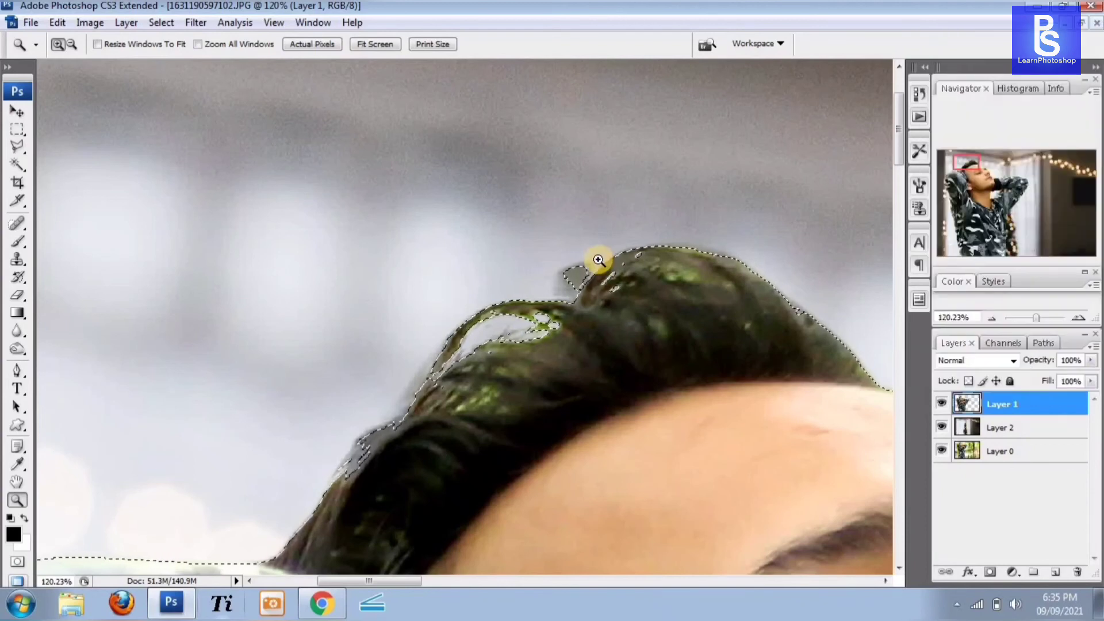
Refine the selection's edge against a black preview with Smooth 11 and Contract/Expand +1%, and drop the selection
{"action": "key", "text": "b"}
{"action": "key", "text": "n"}
{"action": "key", "text": "m"}
{"action": "right_click", "coordinate": [606, 282]}
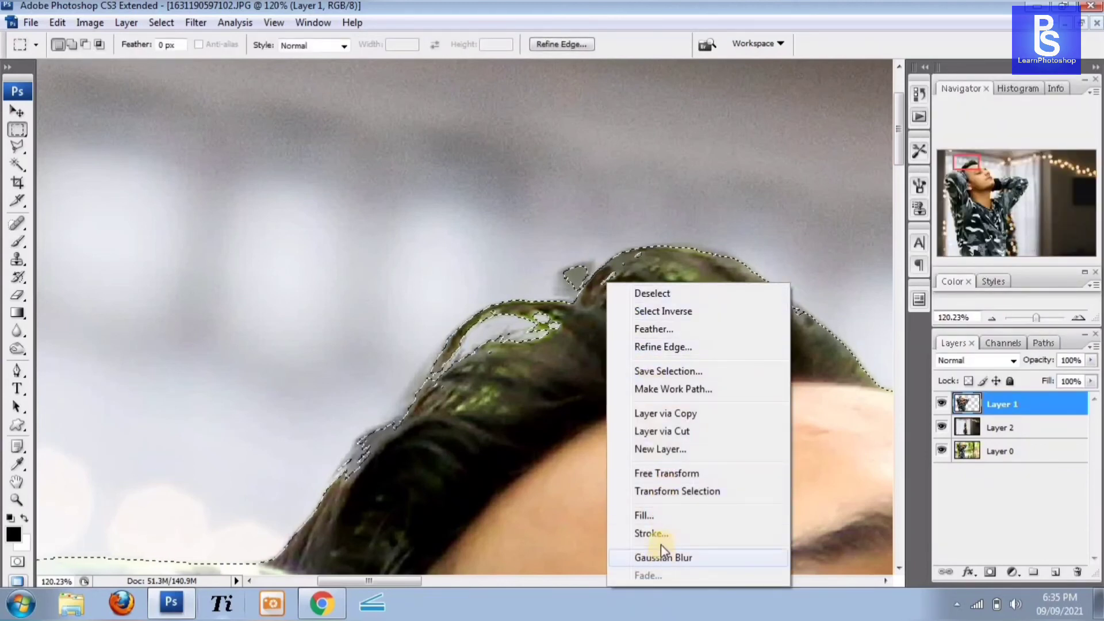
{"action": "left_click", "coordinate": [664, 348]}
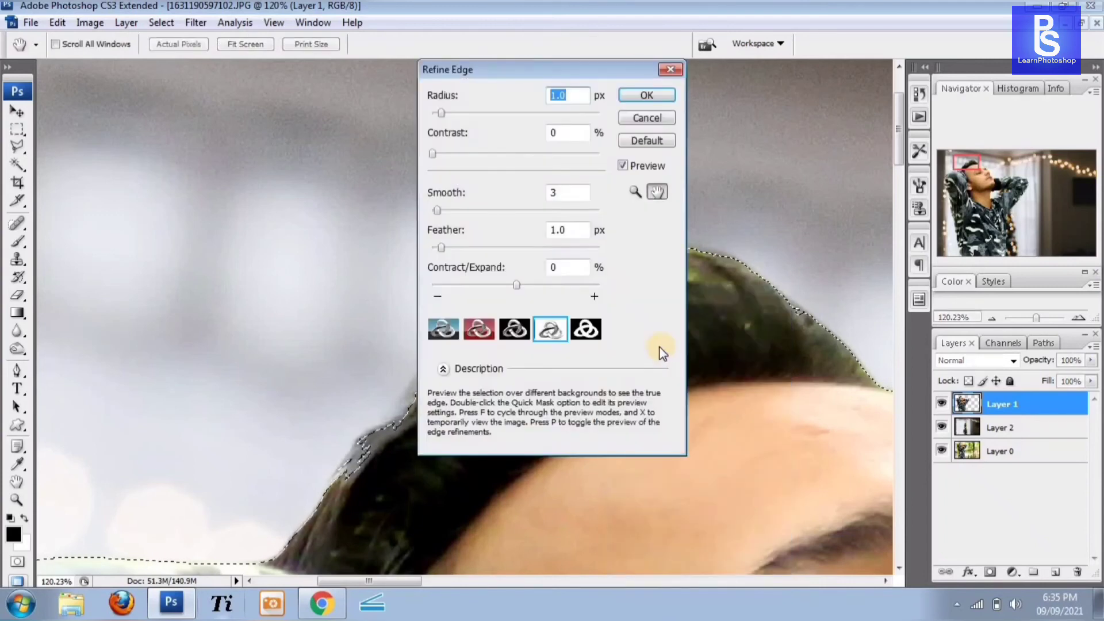
{"action": "left_click", "coordinate": [516, 329]}
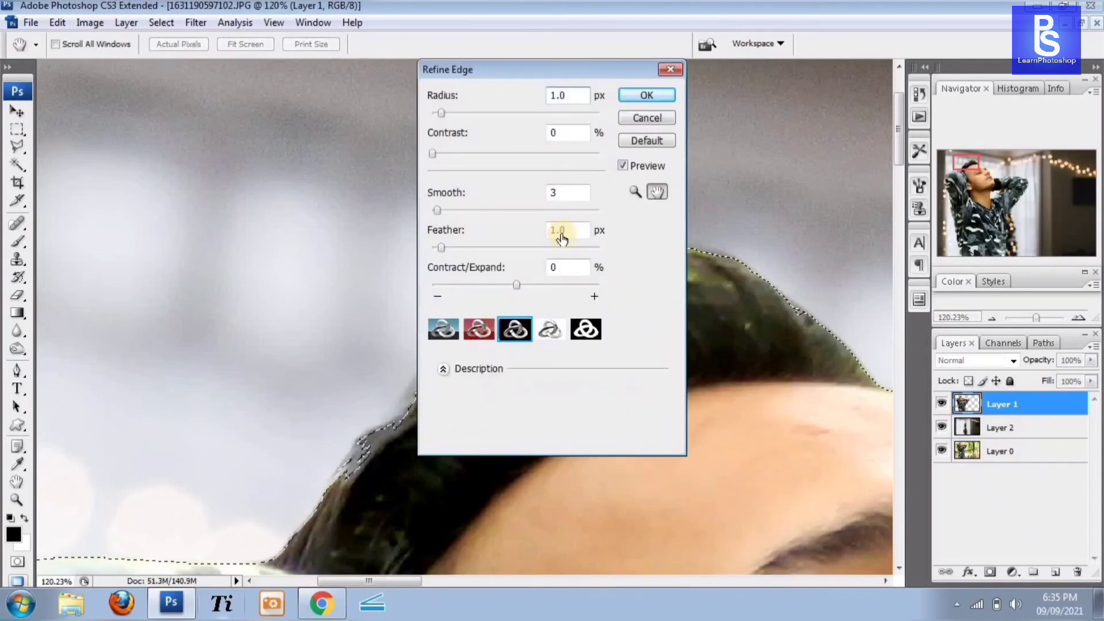
{"action": "left_click_drag", "start_coordinate": [543, 82], "coordinate": [819, 143]}
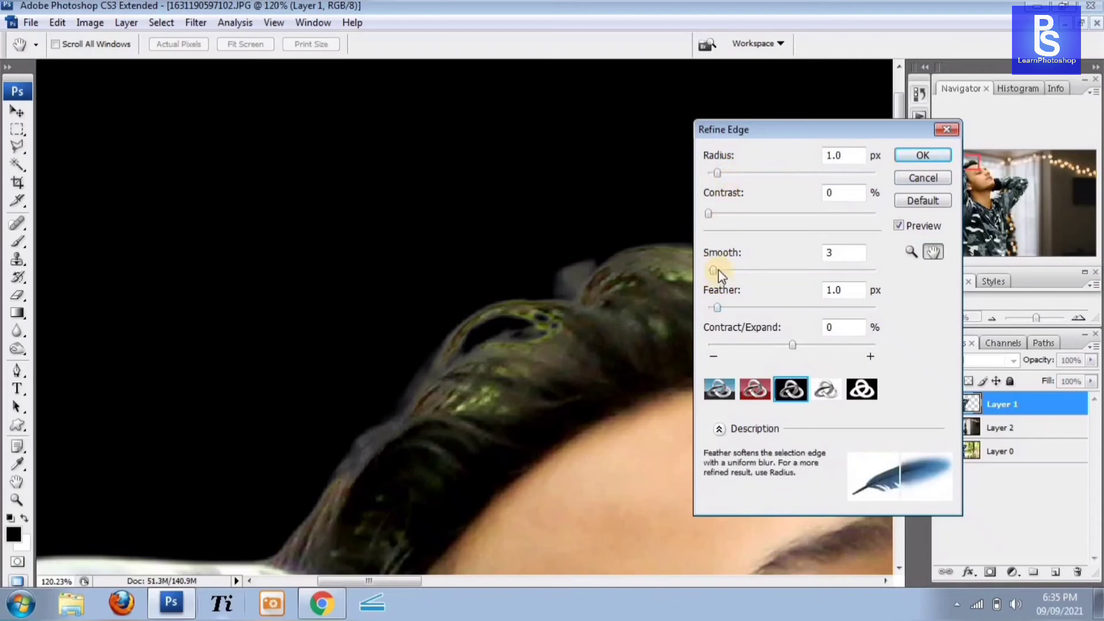
{"action": "left_click_drag", "start_coordinate": [718, 269], "coordinate": [723, 275]}
{"action": "mouse_move", "coordinate": [792, 345]}
{"action": "left_mouse_down"}
{"action": "mouse_move", "coordinate": [768, 347]}
{"action": "mouse_move", "coordinate": [793, 344]}
{"action": "left_mouse_up"}
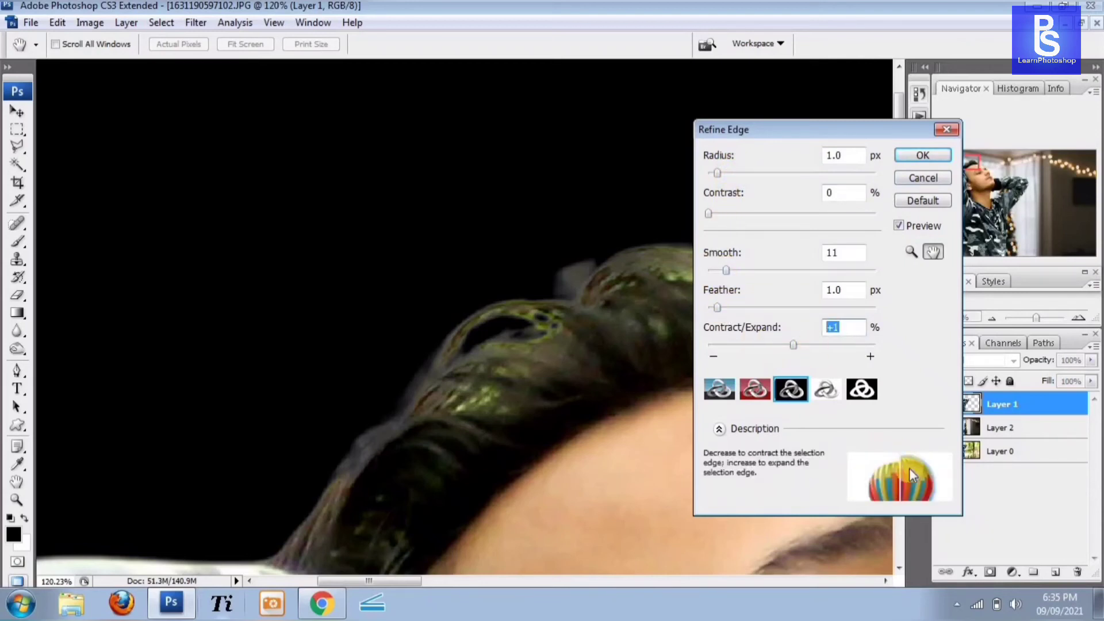
{"action": "left_click_drag", "start_coordinate": [366, 446], "coordinate": [397, 310]}
{"action": "left_click", "coordinate": [922, 155]}
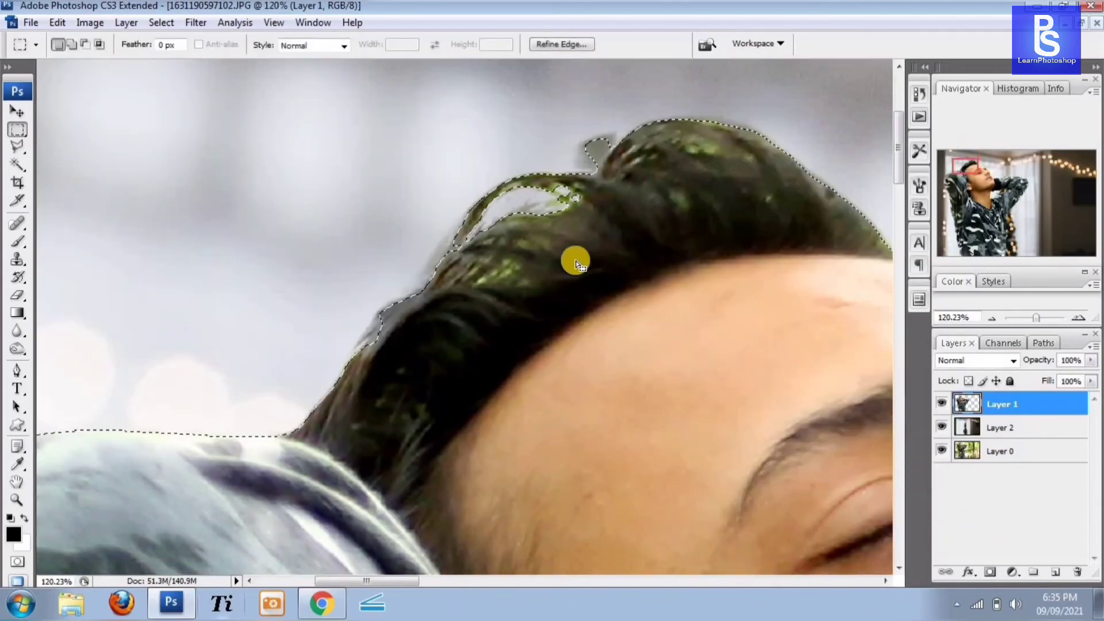
{"action": "key", "text": "ctrl+d"}
Darken the green-tinted hair on top of the head using the Burn tool, midtones, 61% exposure and an 80 px brush
{"action": "key", "text": "s"}
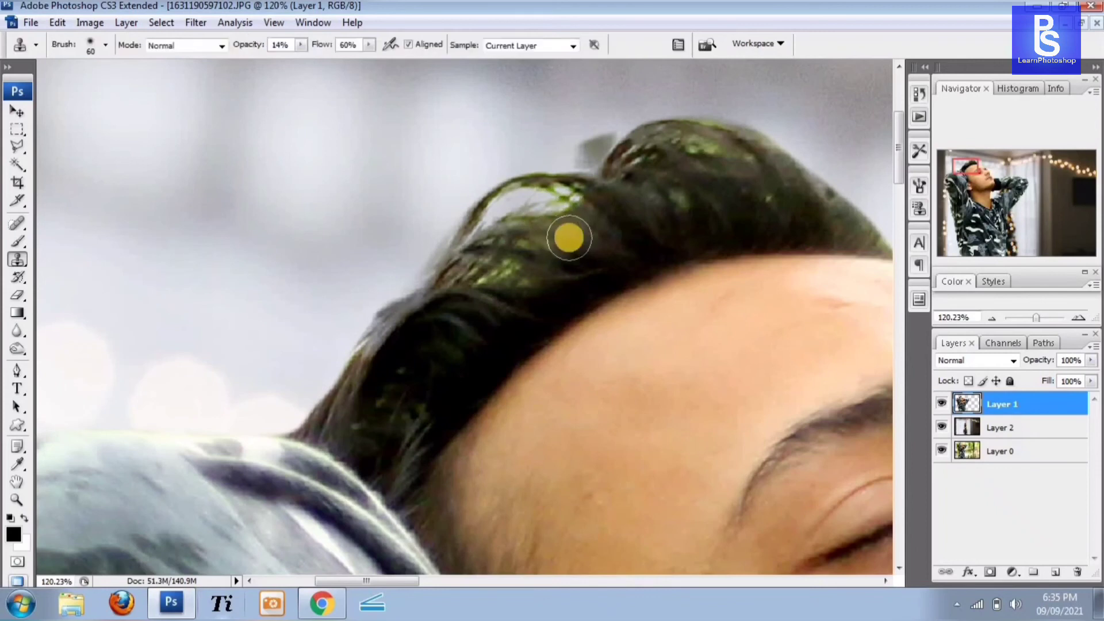
{"action": "key", "text": "o"}
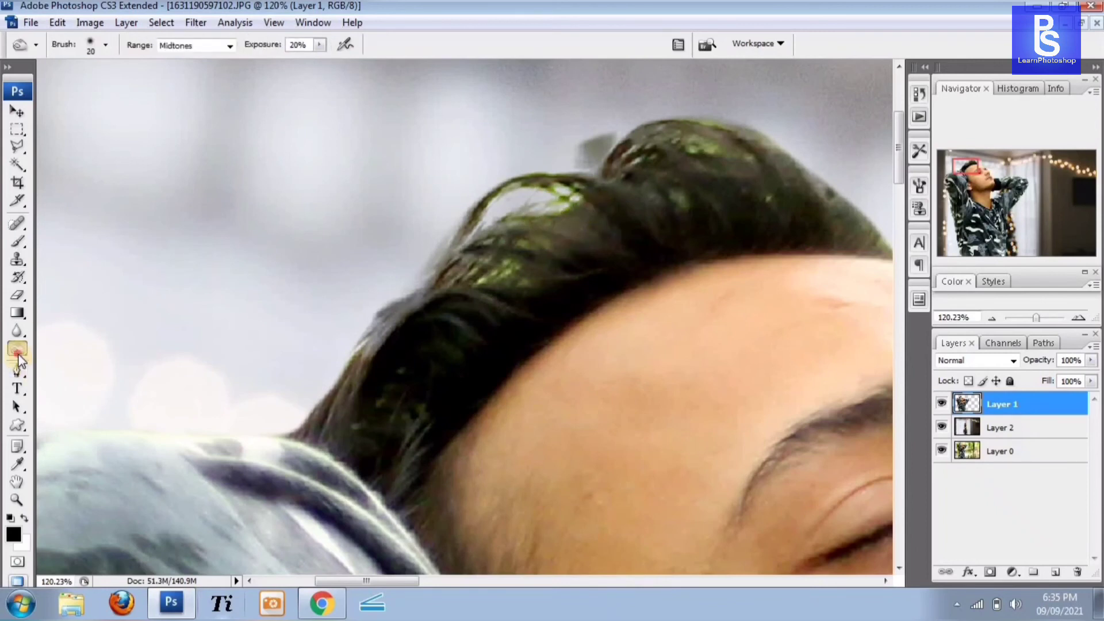
{"action": "mouse_move", "coordinate": [18, 359]}
{"action": "left_mouse_down"}
{"action": "mouse_move", "coordinate": [46, 346]}
{"action": "mouse_move", "coordinate": [71, 360]}
{"action": "mouse_move", "coordinate": [63, 374]}
{"action": "left_mouse_up"}
{"action": "left_click", "coordinate": [519, 220]}
{"action": "key", "text": "bracketright"}
{"action": "key", "text": "bracketright"}
{"action": "key", "text": "bracketright"}
{"action": "key", "text": "bracketright"}
{"action": "key", "text": "bracketright"}
{"action": "key", "text": "bracketright"}
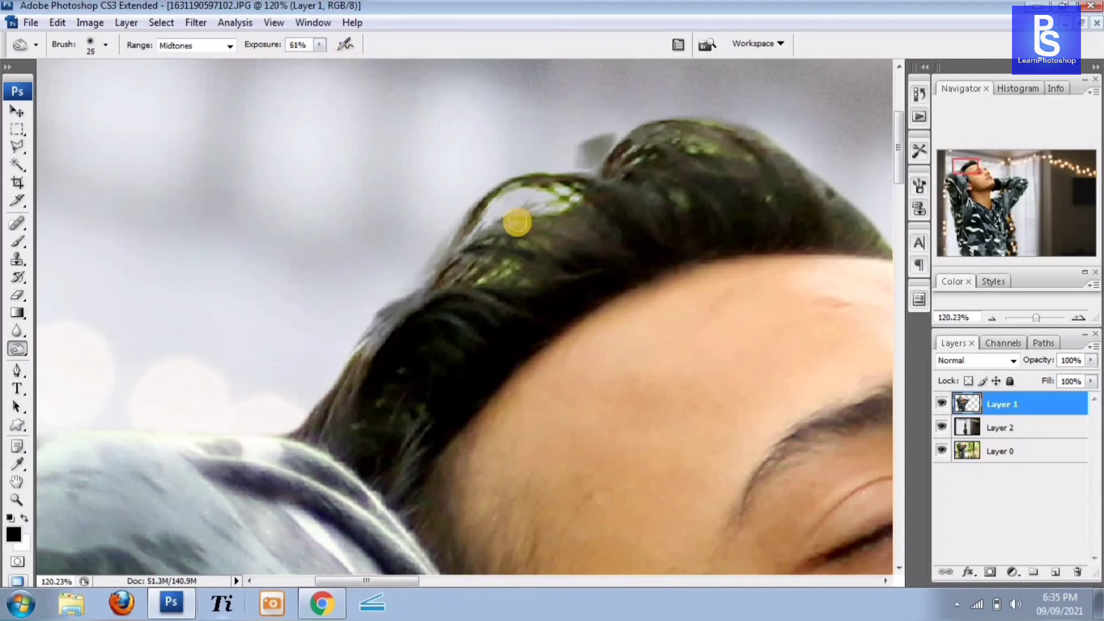
{"action": "mouse_move", "coordinate": [518, 222]}
{"action": "left_mouse_down"}
{"action": "mouse_move", "coordinate": [460, 211]}
{"action": "mouse_move", "coordinate": [682, 140]}
{"action": "mouse_move", "coordinate": [652, 137]}
{"action": "mouse_move", "coordinate": [811, 159]}
{"action": "mouse_move", "coordinate": [797, 174]}
{"action": "mouse_move", "coordinate": [560, 243]}
{"action": "mouse_move", "coordinate": [623, 198]}
{"action": "mouse_move", "coordinate": [464, 288]}
{"action": "mouse_move", "coordinate": [415, 348]}
{"action": "mouse_move", "coordinate": [390, 423]}
{"action": "mouse_move", "coordinate": [485, 262]}
{"action": "mouse_move", "coordinate": [705, 131]}
{"action": "mouse_move", "coordinate": [359, 223]}
{"action": "left_mouse_up"}
{"action": "left_click_drag", "start_coordinate": [670, 191], "coordinate": [432, 178]}
{"action": "left_click_drag", "start_coordinate": [574, 184], "coordinate": [531, 177]}
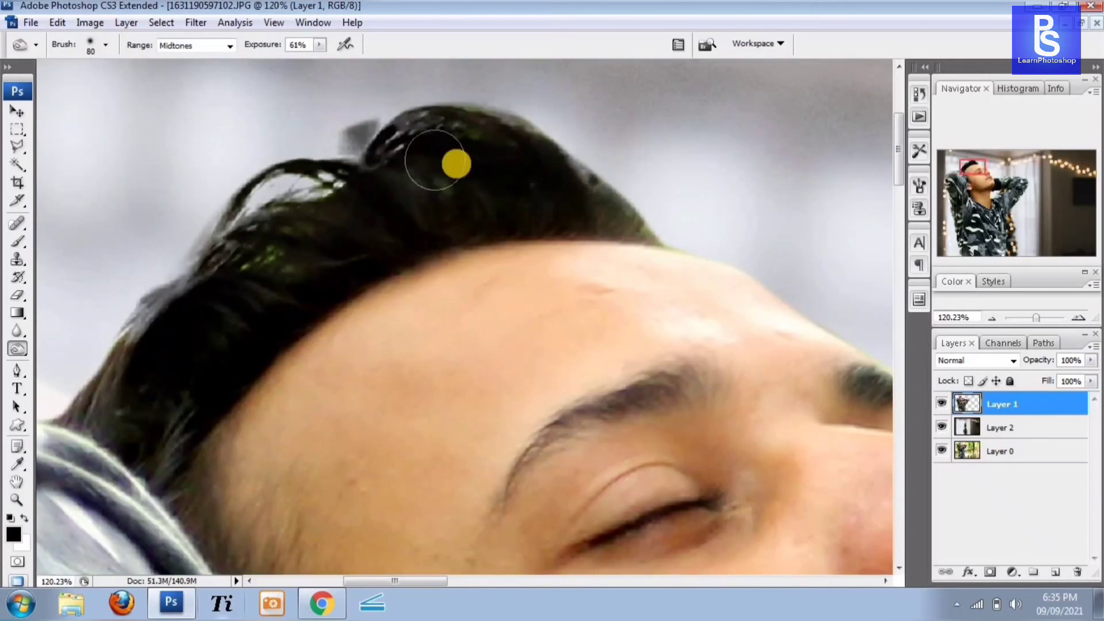
Clone dark hair over the remaining green spots with the Clone Stamp, raising its opacity to 40% and up to 60%
{"action": "key", "text": "s"}
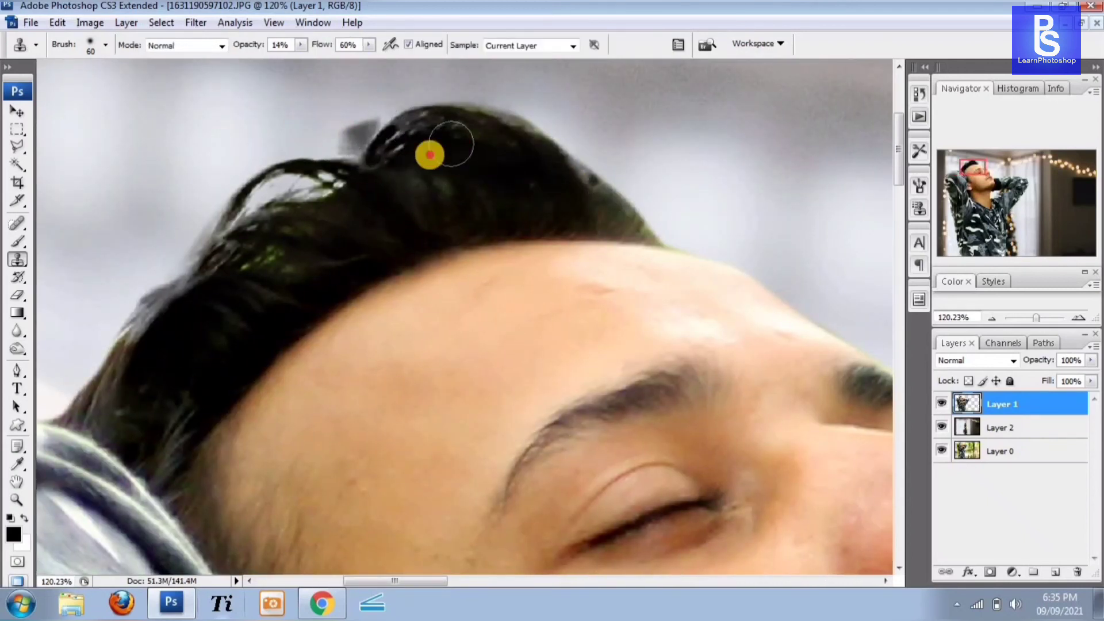
{"action": "left_click", "coordinate": [453, 190]}
{"action": "key", "text": "4"}
{"action": "mouse_move", "coordinate": [466, 190]}
{"action": "left_mouse_down"}
{"action": "mouse_move", "coordinate": [418, 207]}
{"action": "mouse_move", "coordinate": [384, 200]}
{"action": "mouse_move", "coordinate": [435, 214]}
{"action": "mouse_move", "coordinate": [378, 197]}
{"action": "mouse_move", "coordinate": [418, 196]}
{"action": "left_mouse_up"}
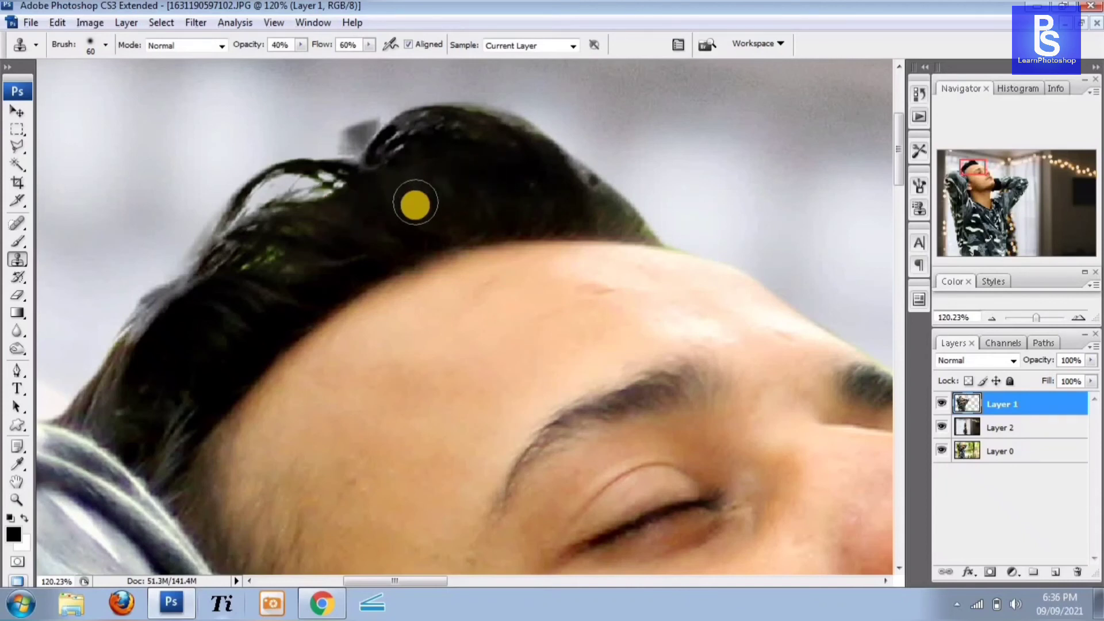
{"action": "mouse_move", "coordinate": [415, 207]}
{"action": "left_mouse_down"}
{"action": "mouse_move", "coordinate": [280, 236]}
{"action": "mouse_move", "coordinate": [353, 238]}
{"action": "mouse_move", "coordinate": [257, 250]}
{"action": "mouse_move", "coordinate": [255, 275]}
{"action": "mouse_move", "coordinate": [207, 346]}
{"action": "mouse_move", "coordinate": [230, 330]}
{"action": "mouse_move", "coordinate": [192, 357]}
{"action": "mouse_move", "coordinate": [280, 249]}
{"action": "mouse_move", "coordinate": [219, 288]}
{"action": "mouse_move", "coordinate": [219, 341]}
{"action": "mouse_move", "coordinate": [159, 421]}
{"action": "mouse_move", "coordinate": [153, 392]}
{"action": "mouse_move", "coordinate": [288, 278]}
{"action": "left_mouse_up"}
{"action": "left_click_drag", "start_coordinate": [601, 285], "coordinate": [380, 346]}
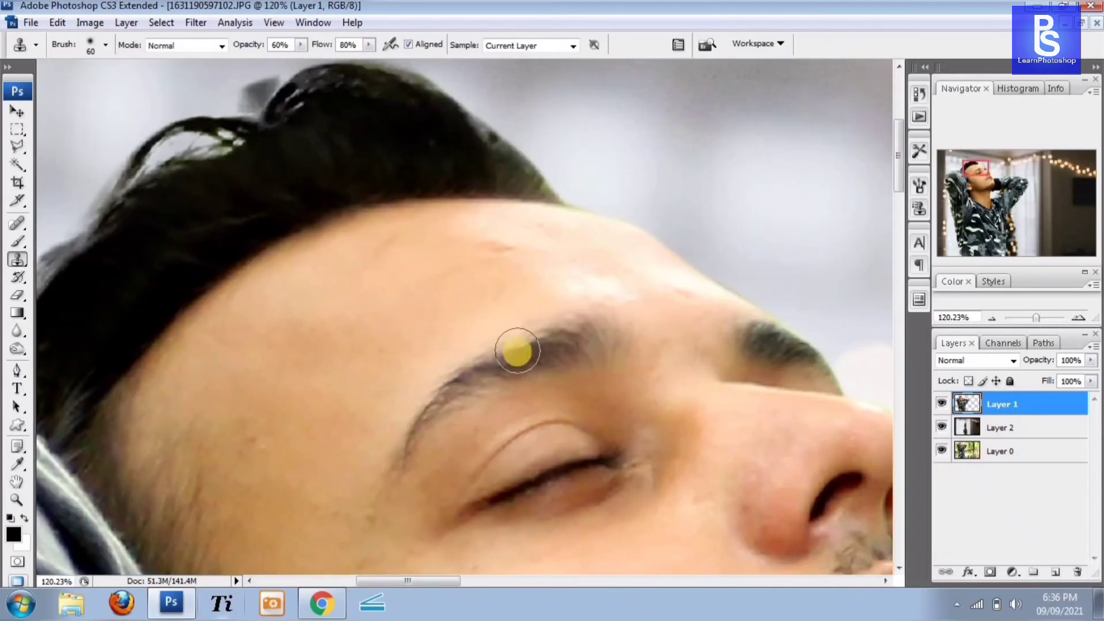
Darken the near eyebrow along its length with the Burn tool at 20% exposure
{"action": "left_click_drag", "start_coordinate": [517, 352], "coordinate": [556, 370]}
{"action": "key", "text": "i"}
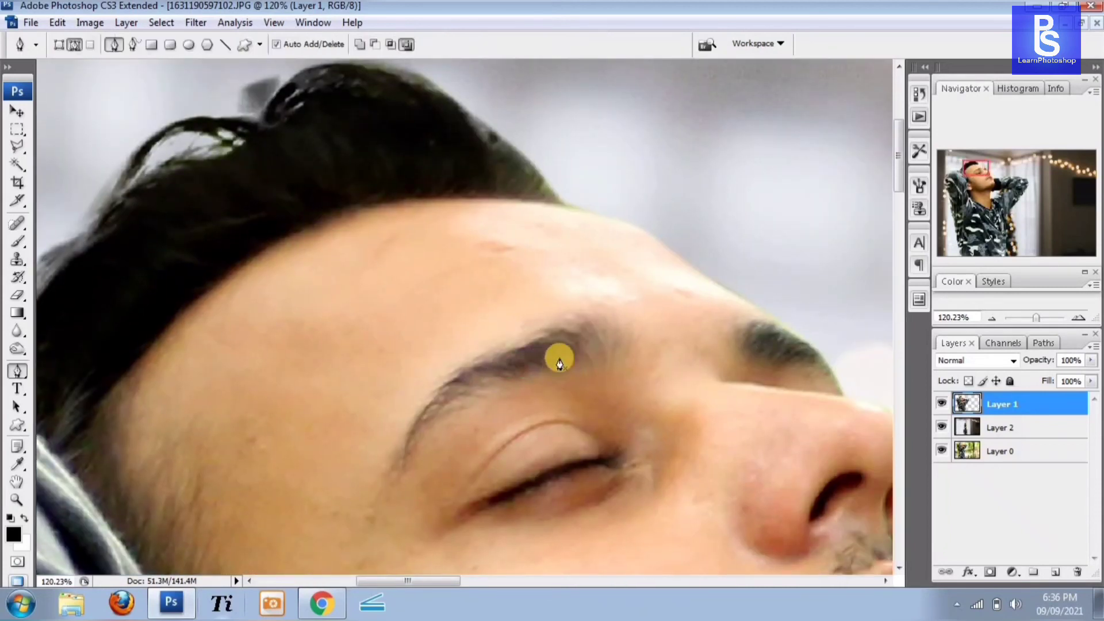
{"action": "key", "text": "o"}
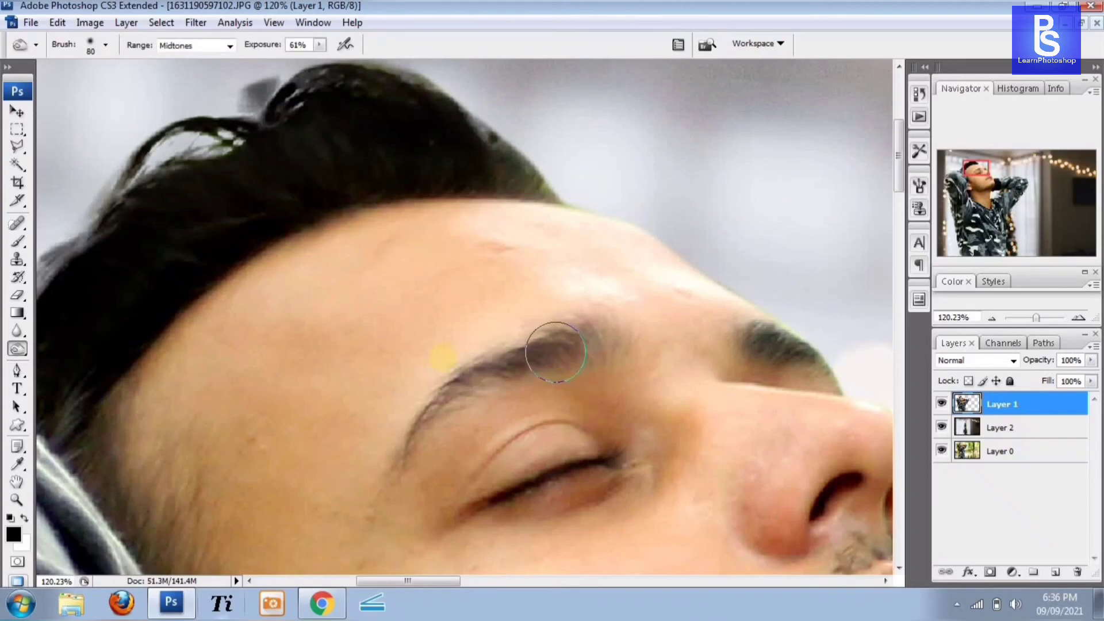
{"action": "mouse_move", "coordinate": [527, 363]}
{"action": "left_mouse_down"}
{"action": "mouse_move", "coordinate": [569, 348]}
{"action": "mouse_move", "coordinate": [410, 461]}
{"action": "left_mouse_up"}
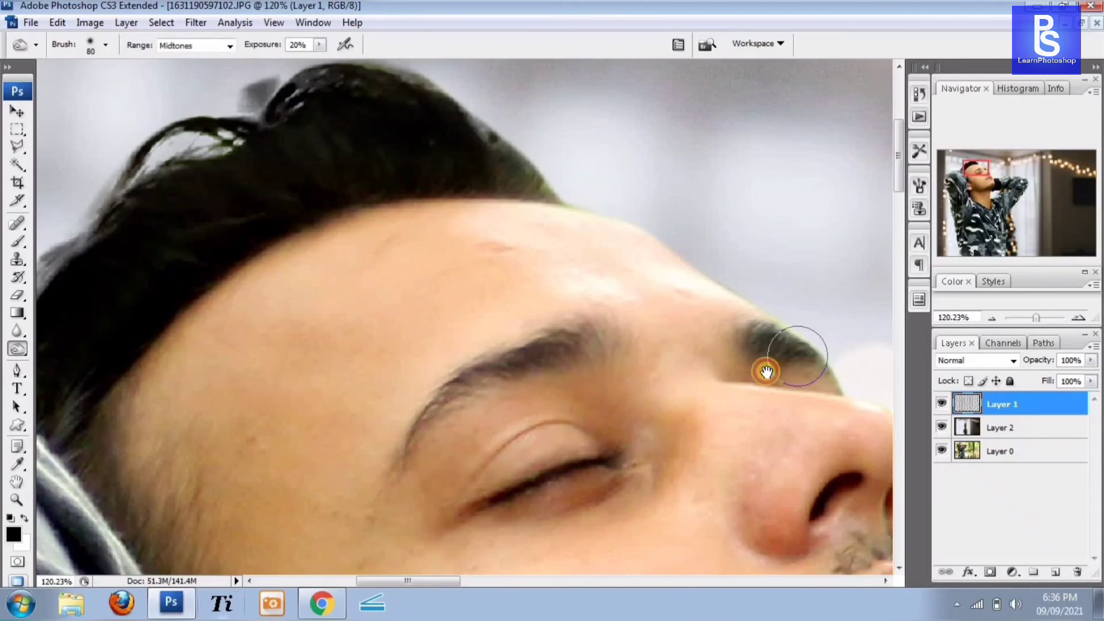
Examine the face, the beard and the whole composite with the interface panels hidden
{"action": "left_click_drag", "start_coordinate": [764, 370], "coordinate": [795, 288]}
{"action": "left_click_drag", "start_coordinate": [673, 414], "coordinate": [579, 158]}
{"action": "scroll", "coordinate": [352, 283], "scroll_direction": "down", "scroll_amount": 2}
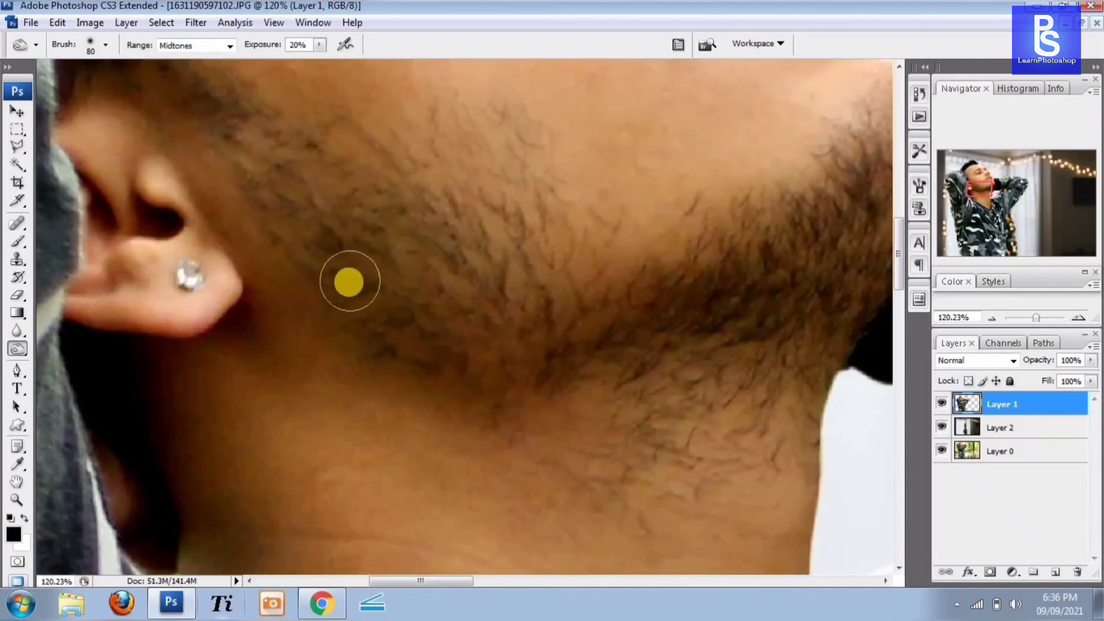
{"action": "scroll", "coordinate": [357, 298], "scroll_direction": "down", "scroll_amount": 8}
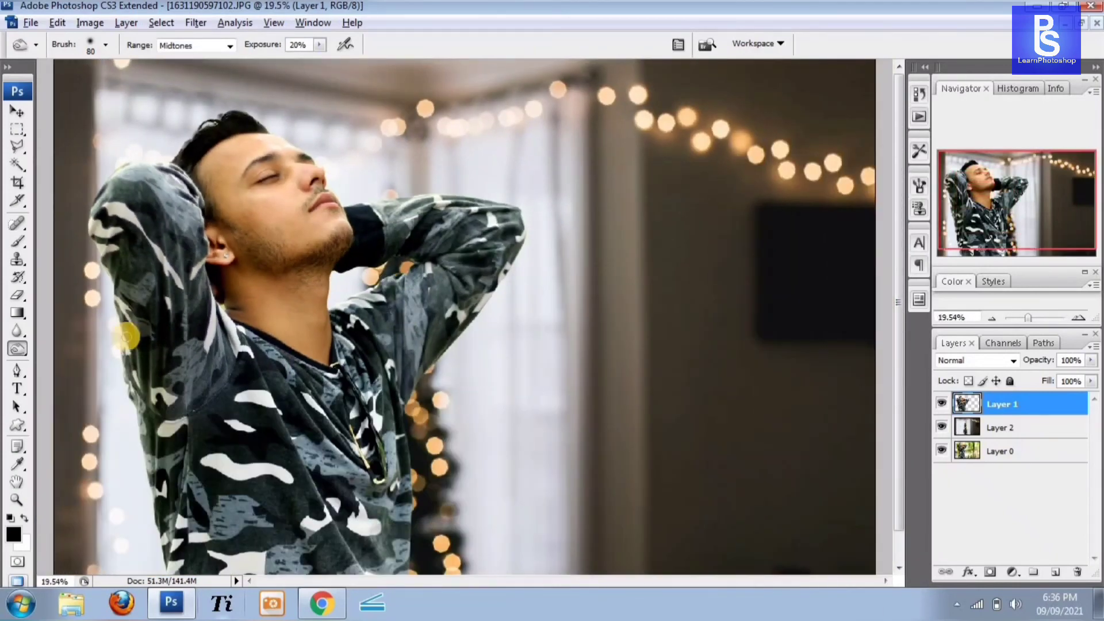
{"action": "key", "text": "alt+space"}
{"action": "left_click_drag", "start_coordinate": [338, 340], "coordinate": [341, 306]}
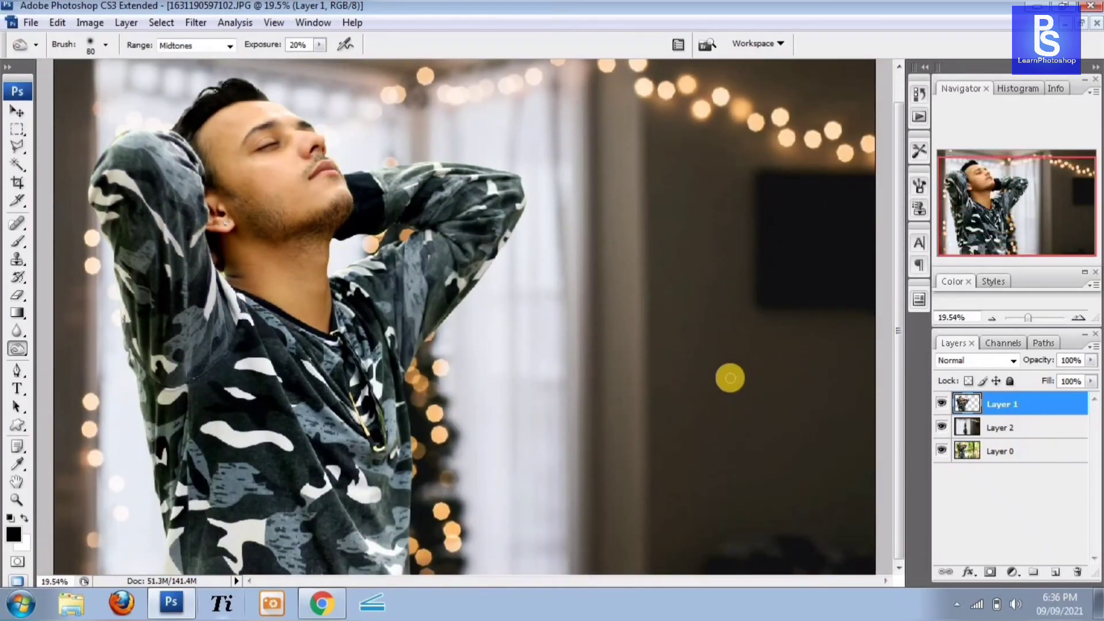
{"action": "key", "text": "Tab"}
{"action": "key", "text": "Tab"}
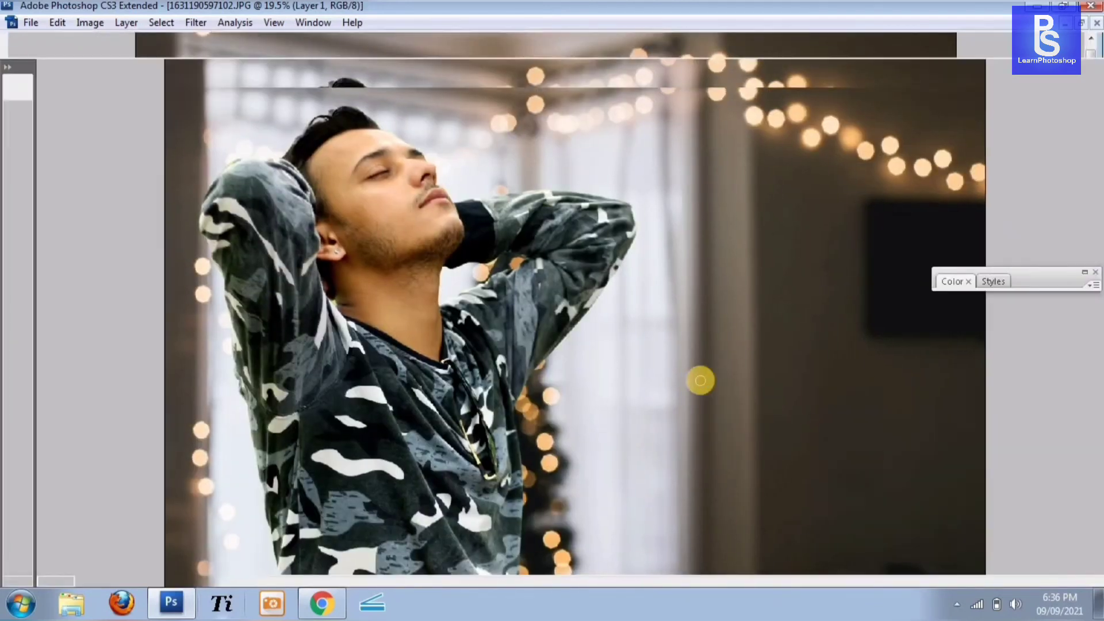